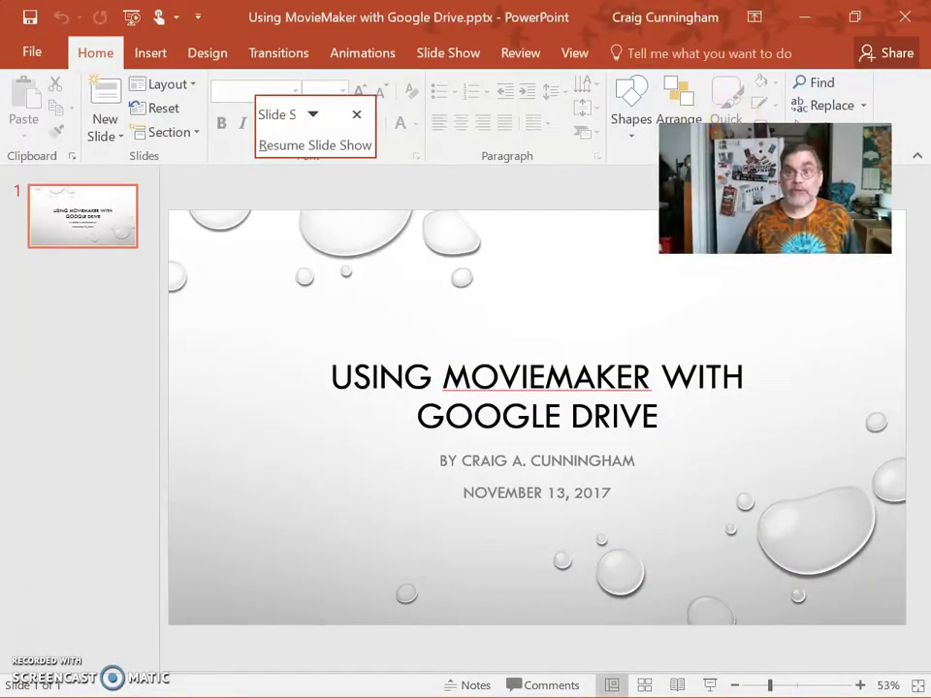
Leave the presentation, return to Firefox on the Google homepage and bring up the Google apps grid.
left_click(905, 16)
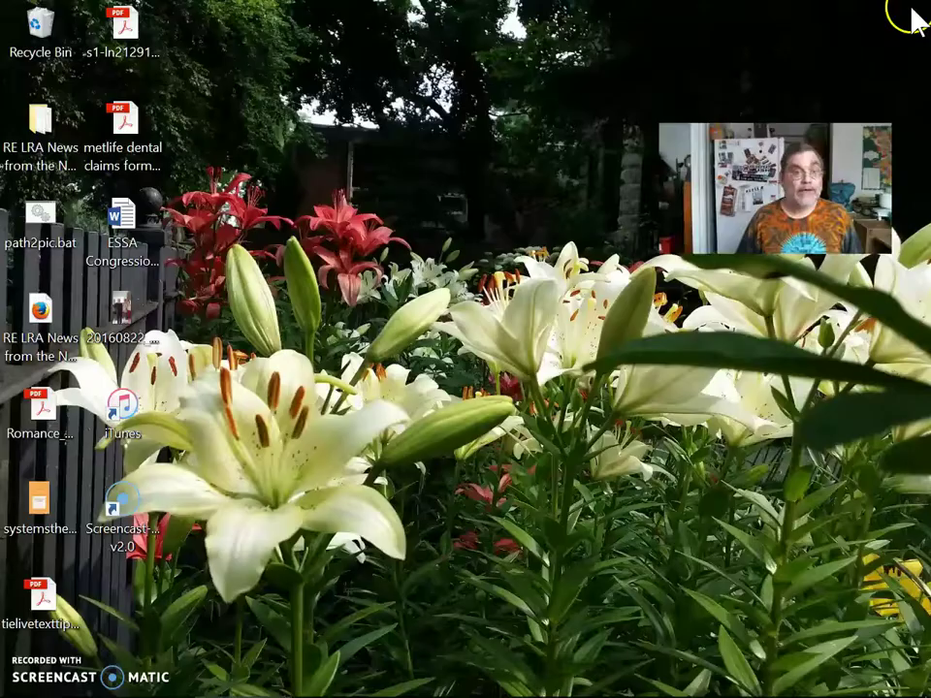
left_click(524, 333)
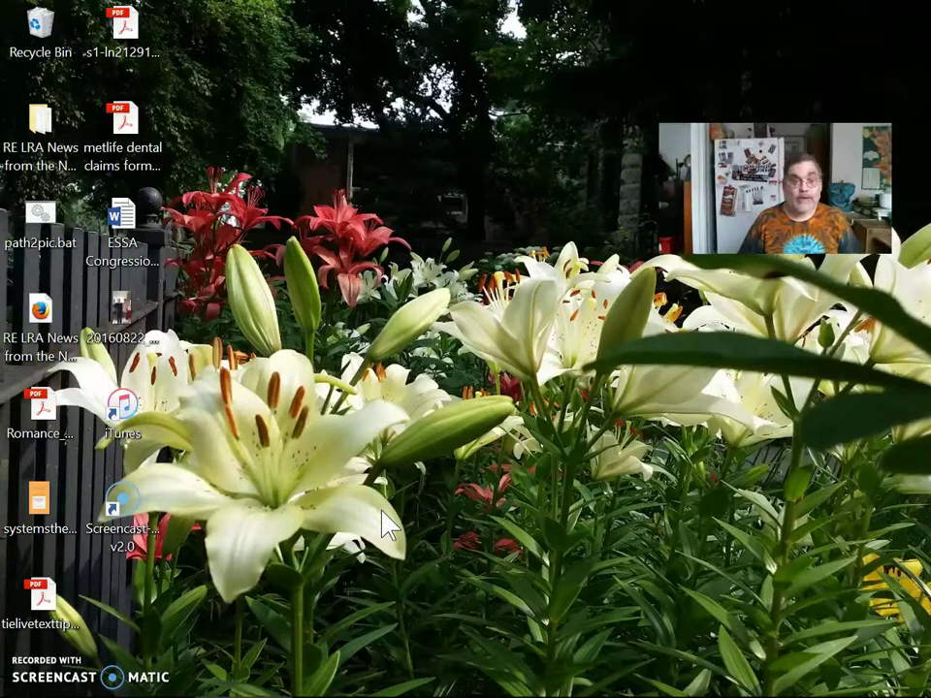
mouse_move(178, 683)
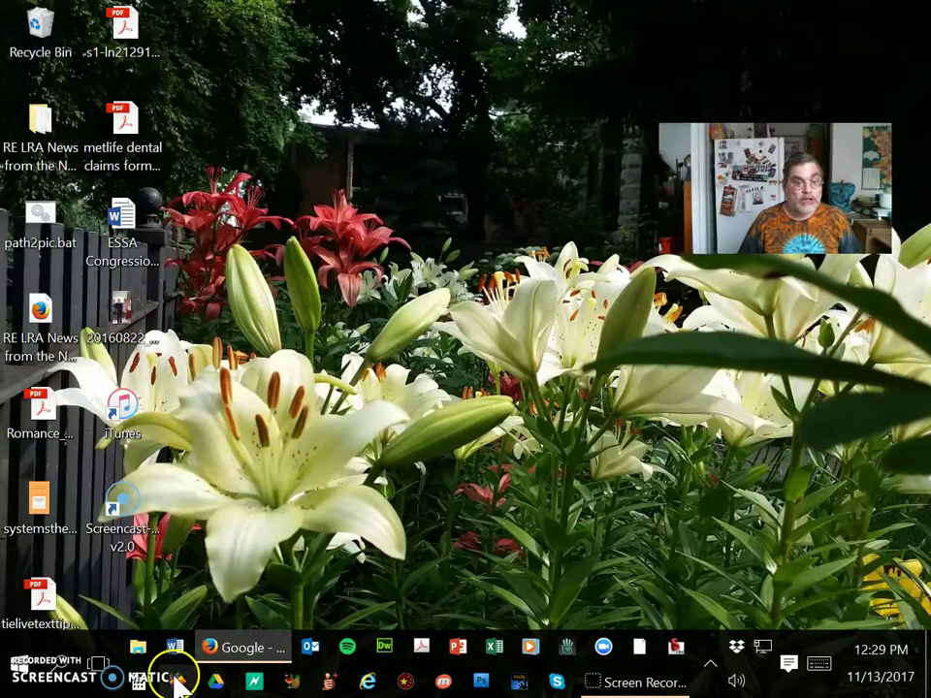
left_click(223, 648)
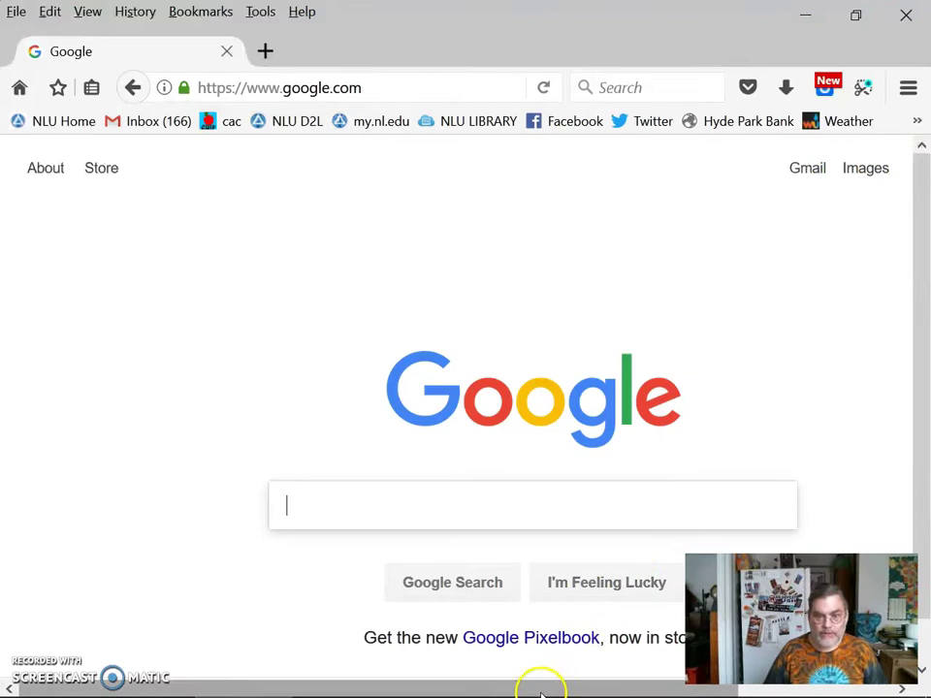
left_click_drag(540, 686, 753, 686)
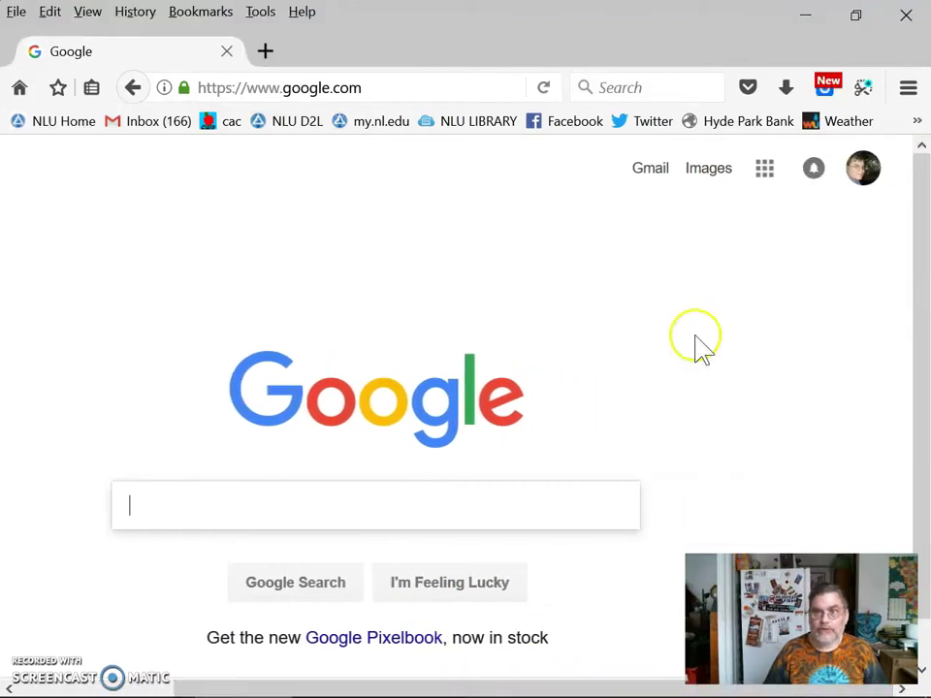
left_click(765, 174)
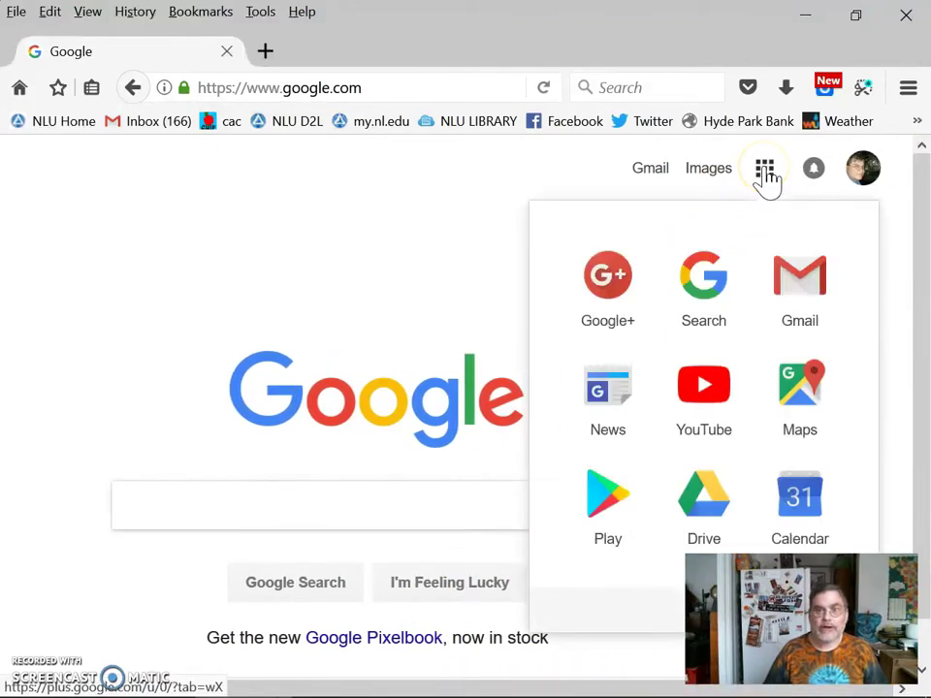
Go to Google Drive from the Google apps grid and scroll the My Drive list.
left_click(696, 512)
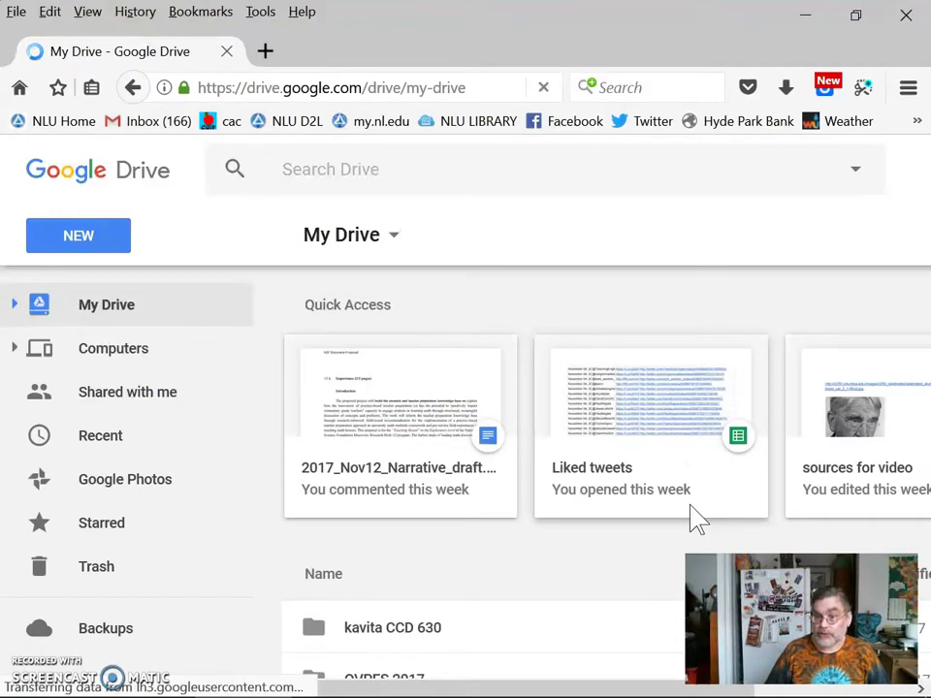
left_click(538, 565)
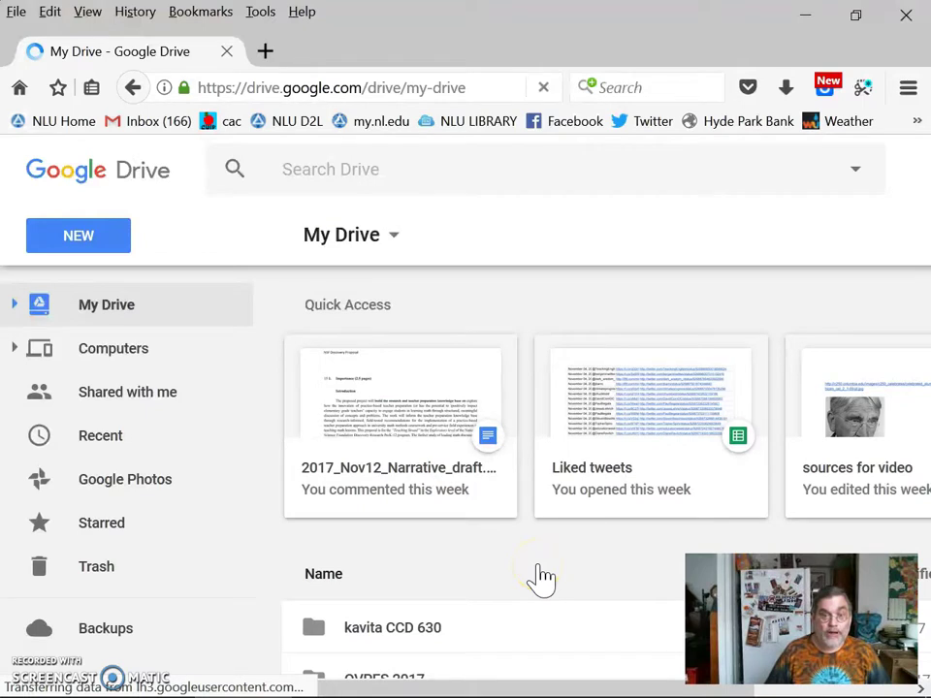
left_click(536, 595)
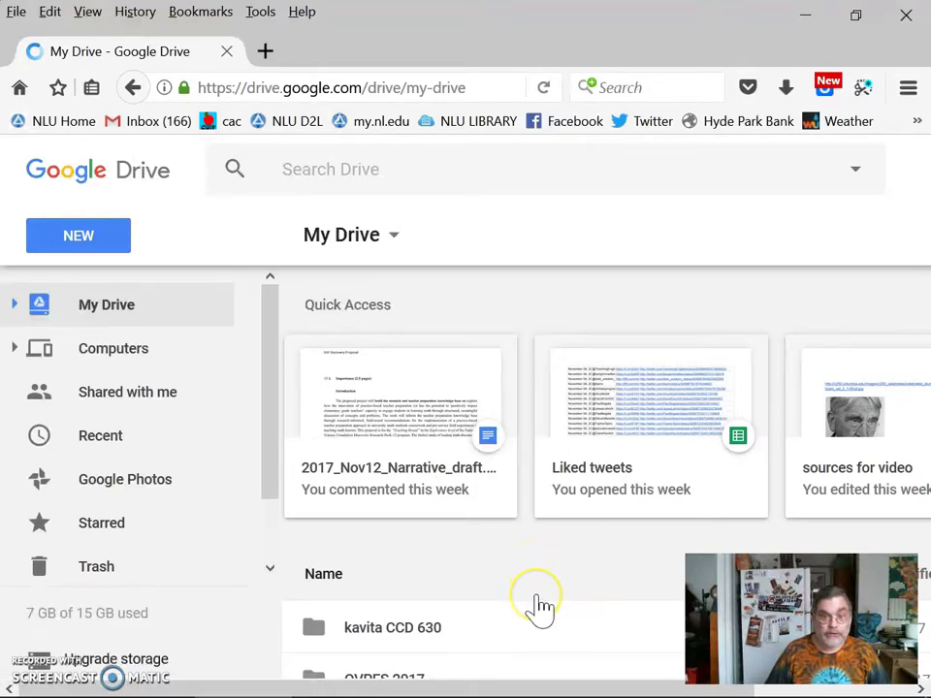
mouse_move(537, 595)
left_mouse_down()
mouse_move(537, 622)
mouse_move(562, 617)
mouse_move(611, 636)
left_mouse_up()
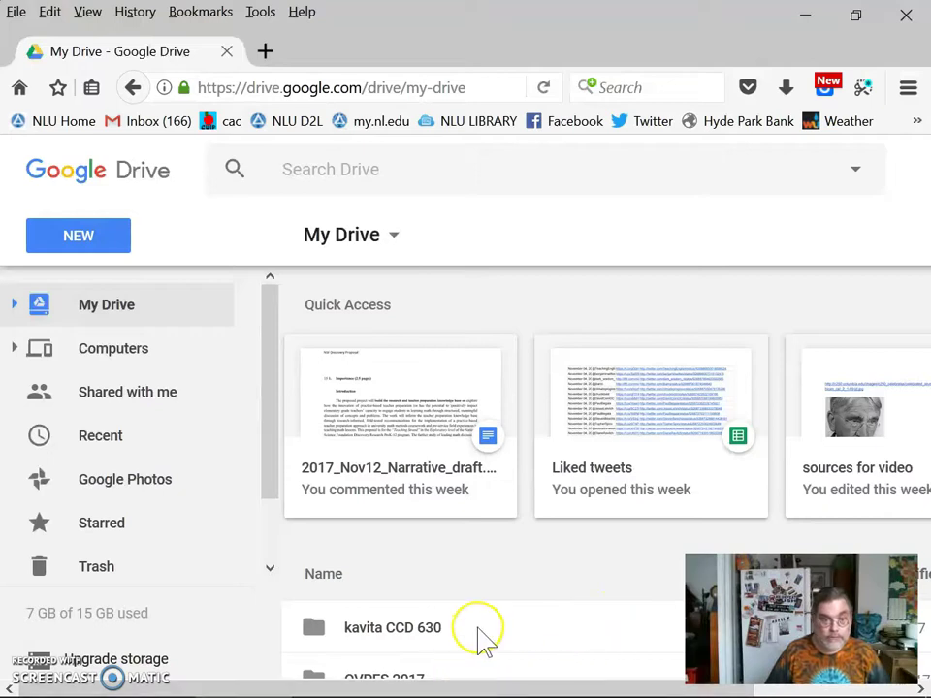
scroll(485, 641, "down", 8)
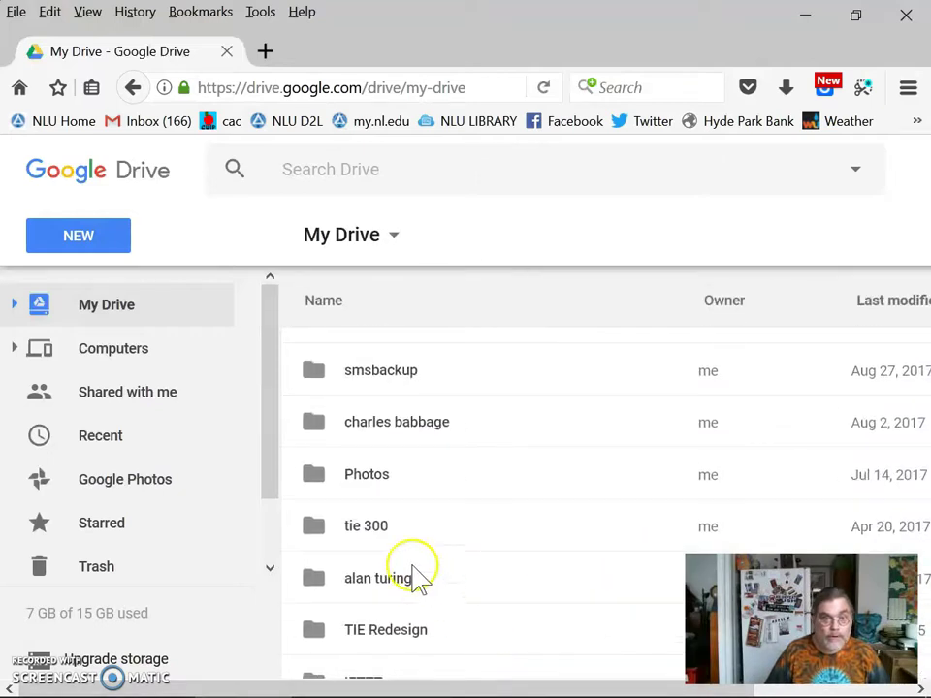
Open the tie 300 folder and scroll through its documents and presentations.
left_click(376, 537)
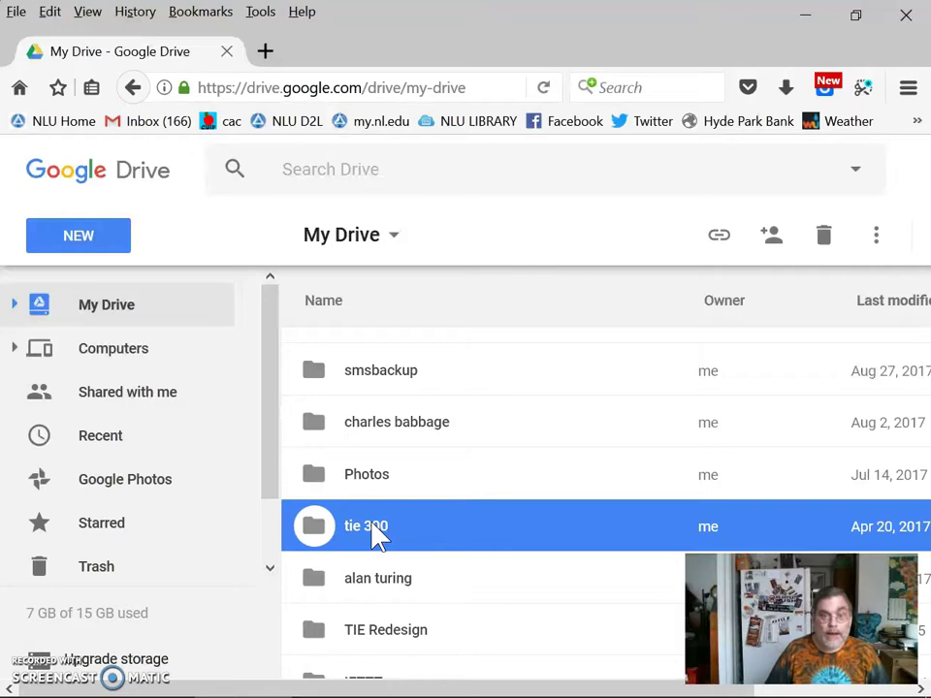
double_click(374, 535)
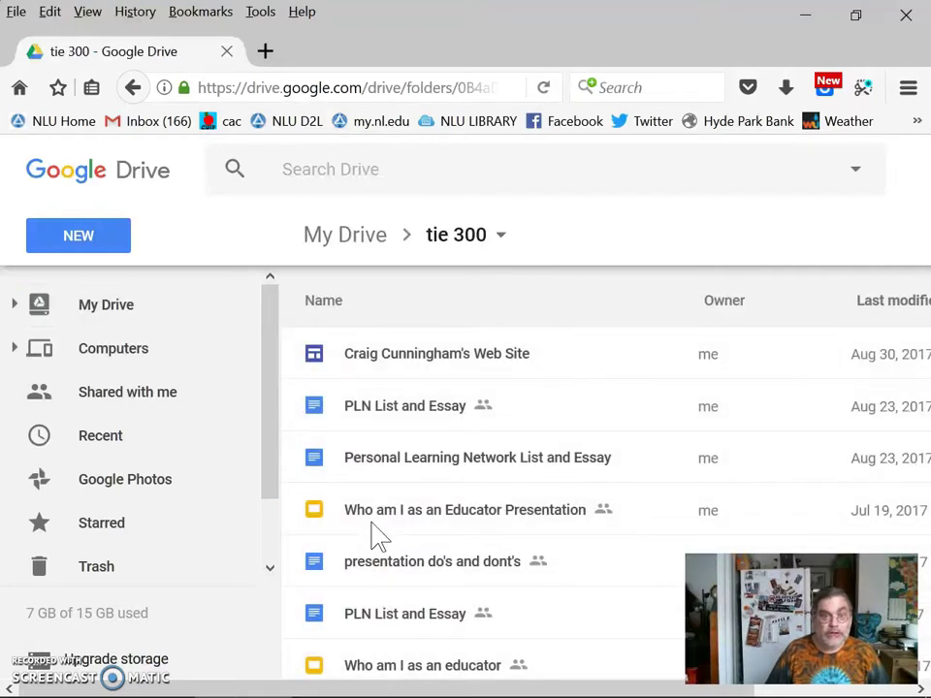
scroll(376, 536, "down", 2)
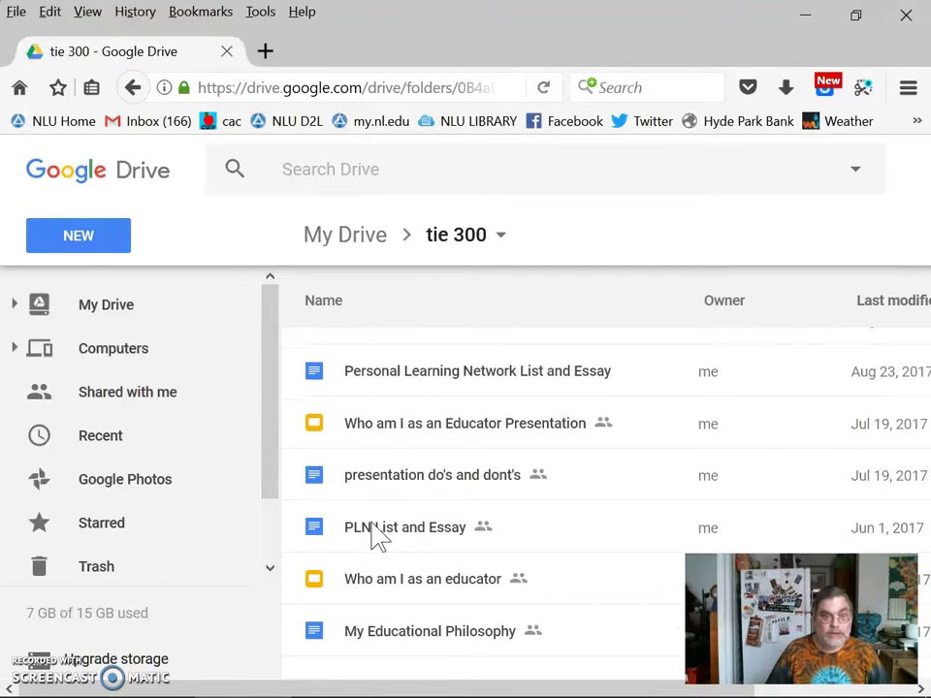
scroll(379, 536, "up", 2)
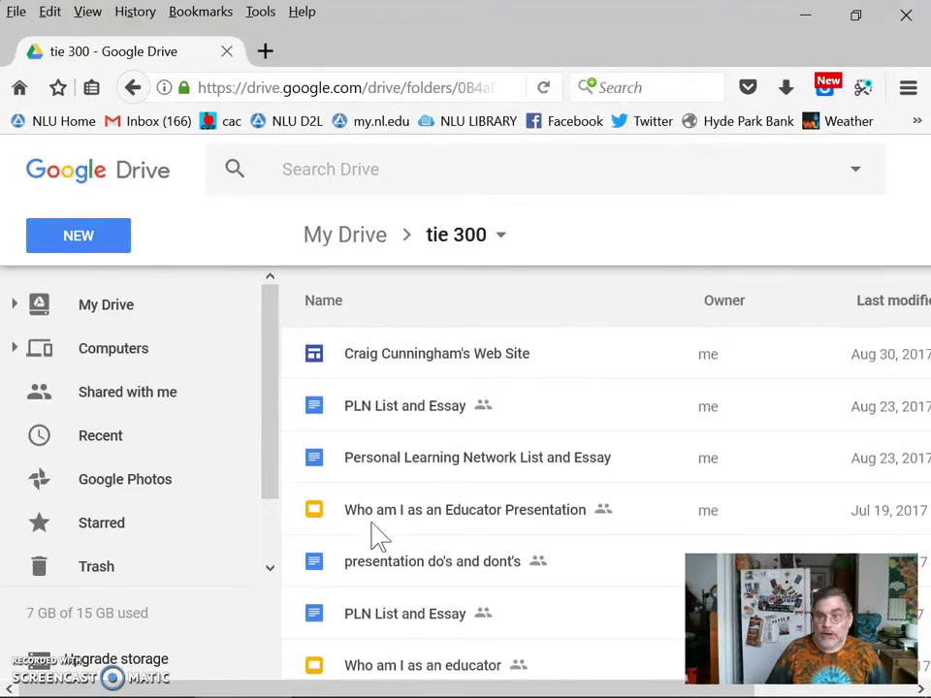
scroll(377, 537, "down", 2)
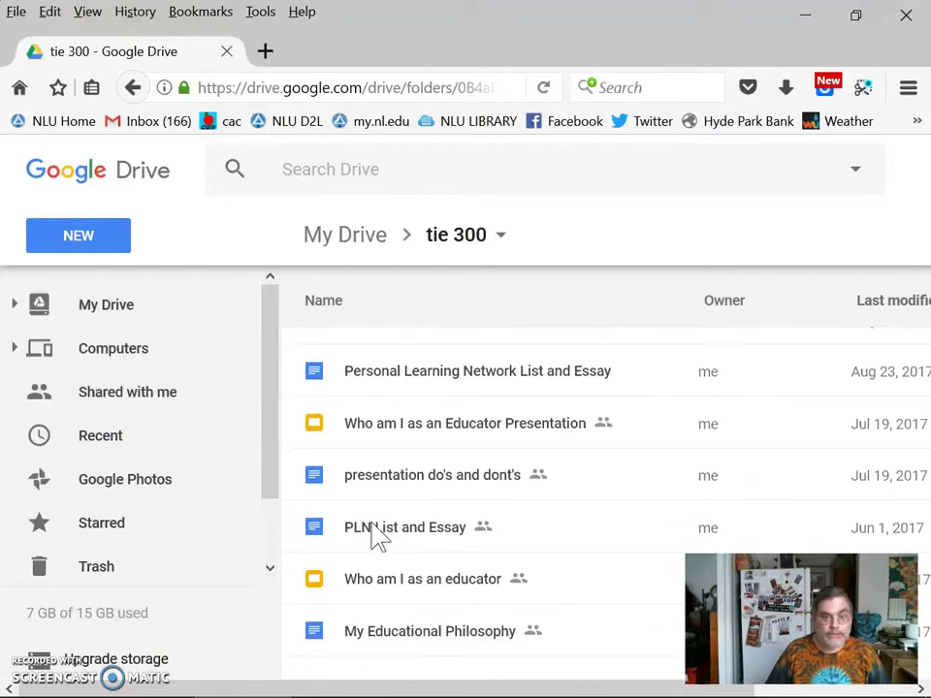
scroll(378, 536, "up", 2)
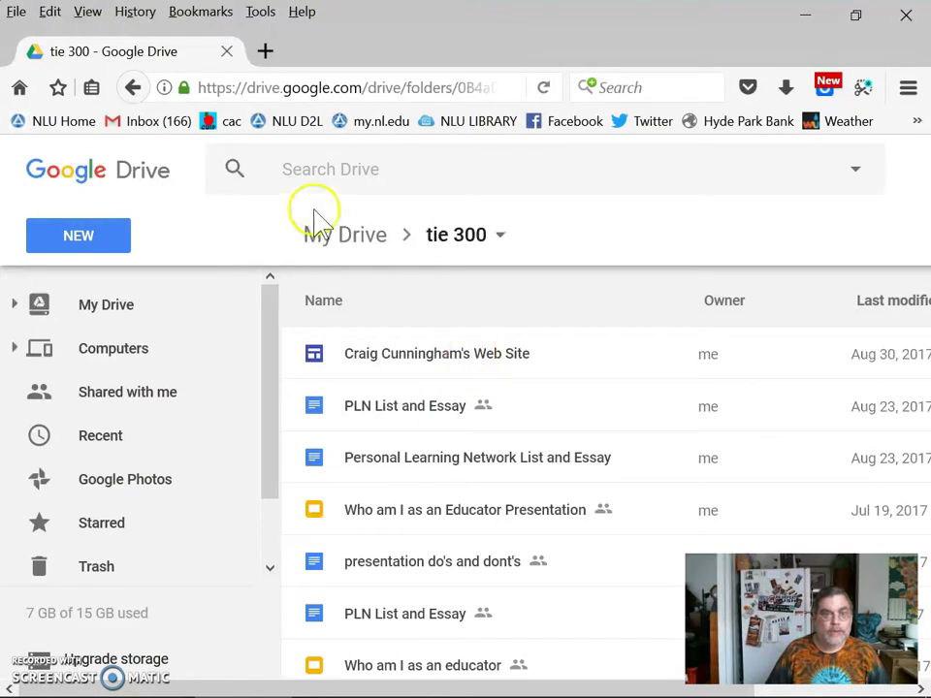
Return to My Drive, scroll to the separate tie300 folder and open it.
left_click(346, 242)
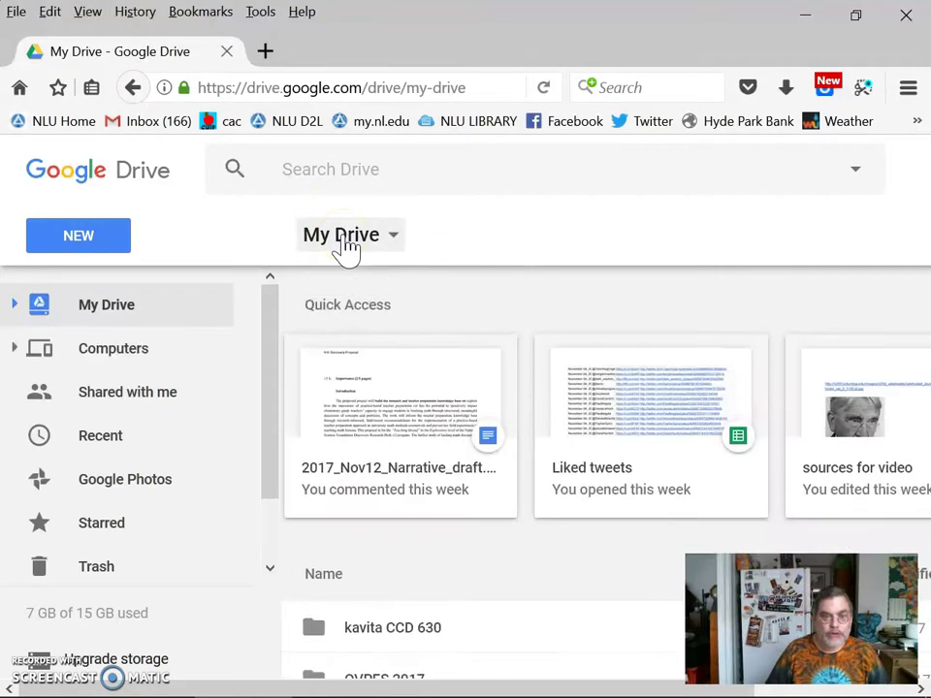
scroll(489, 606, "down", 6)
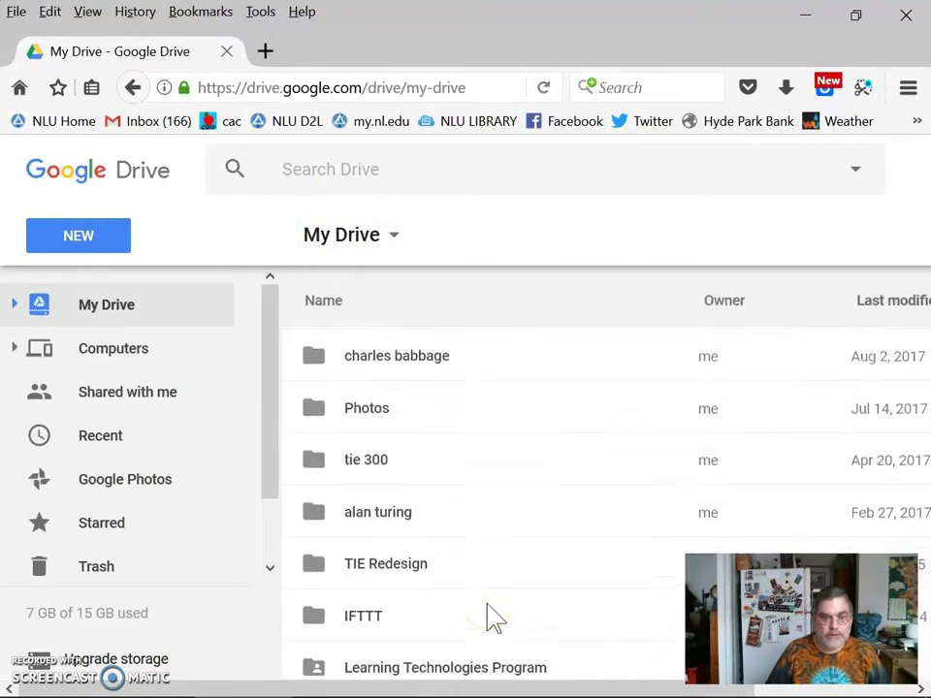
scroll(493, 616, "down", 3)
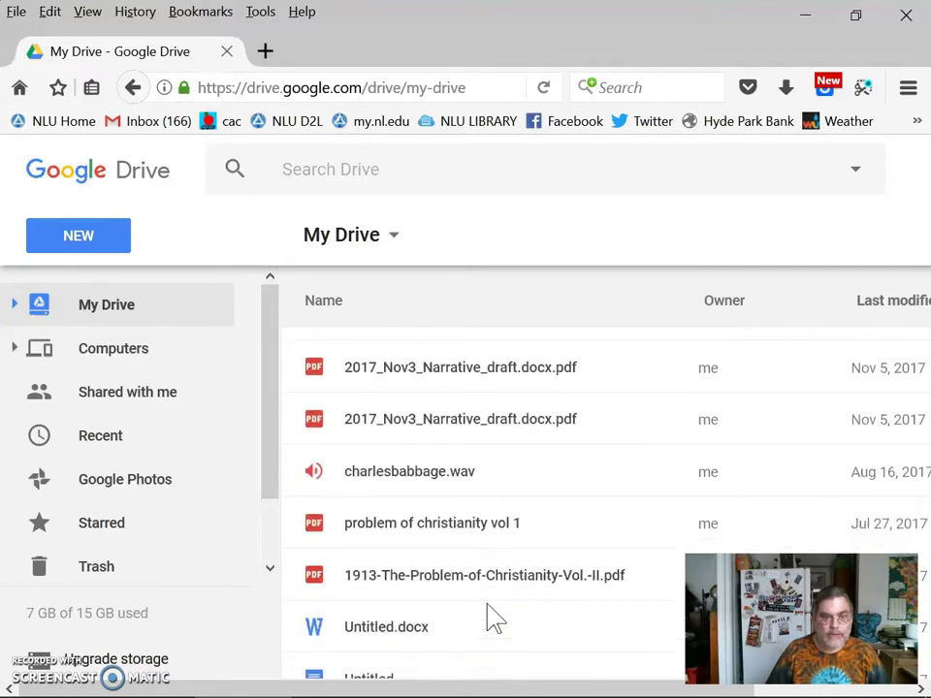
scroll(494, 616, "down", 1)
scroll(493, 616, "up", 3)
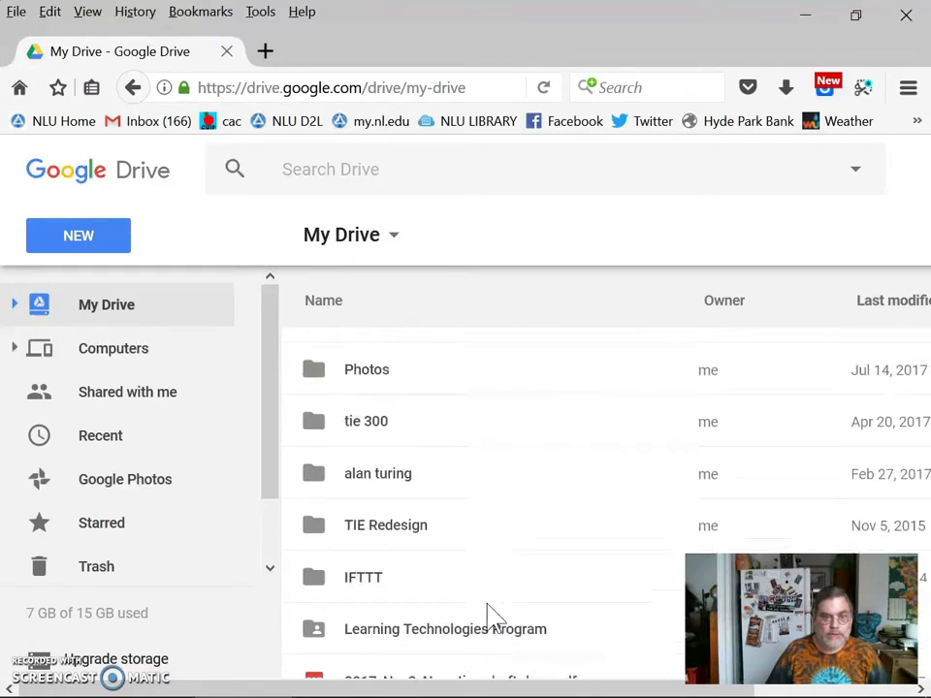
scroll(491, 616, "up", 5)
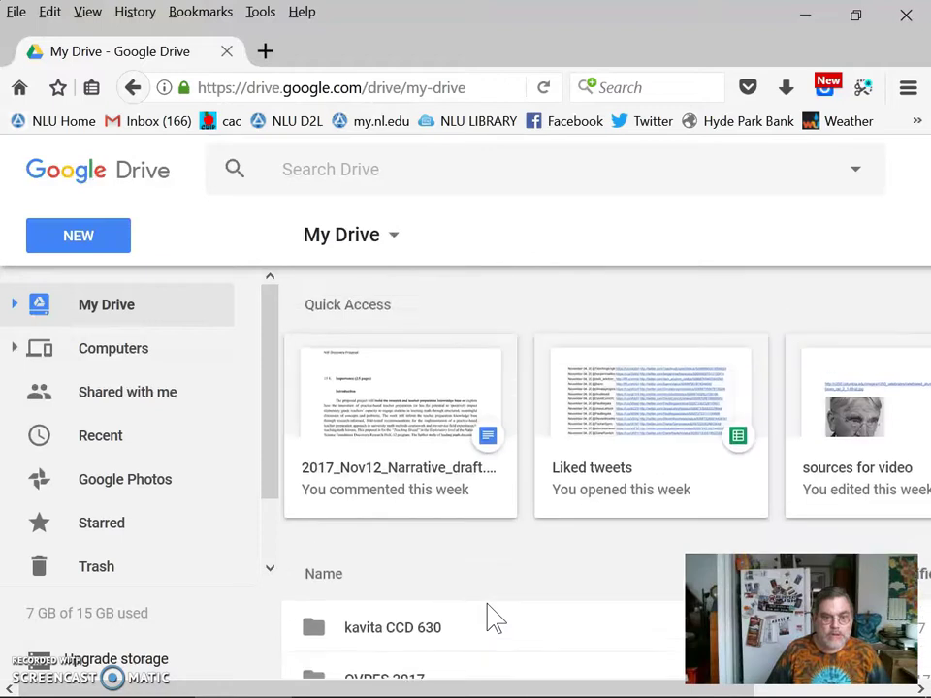
scroll(494, 617, "down", 3)
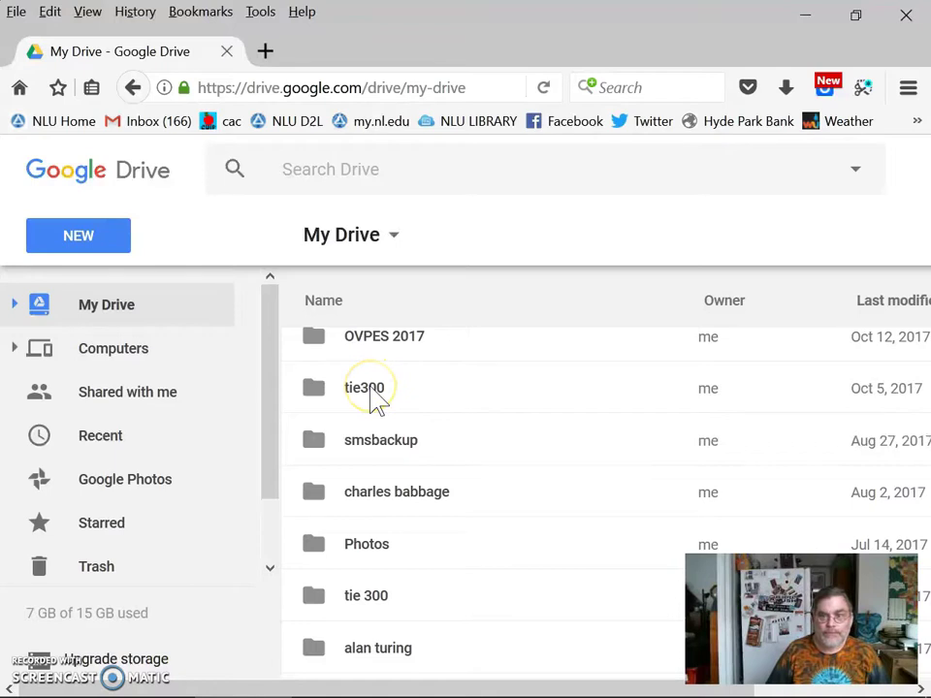
left_click(374, 399)
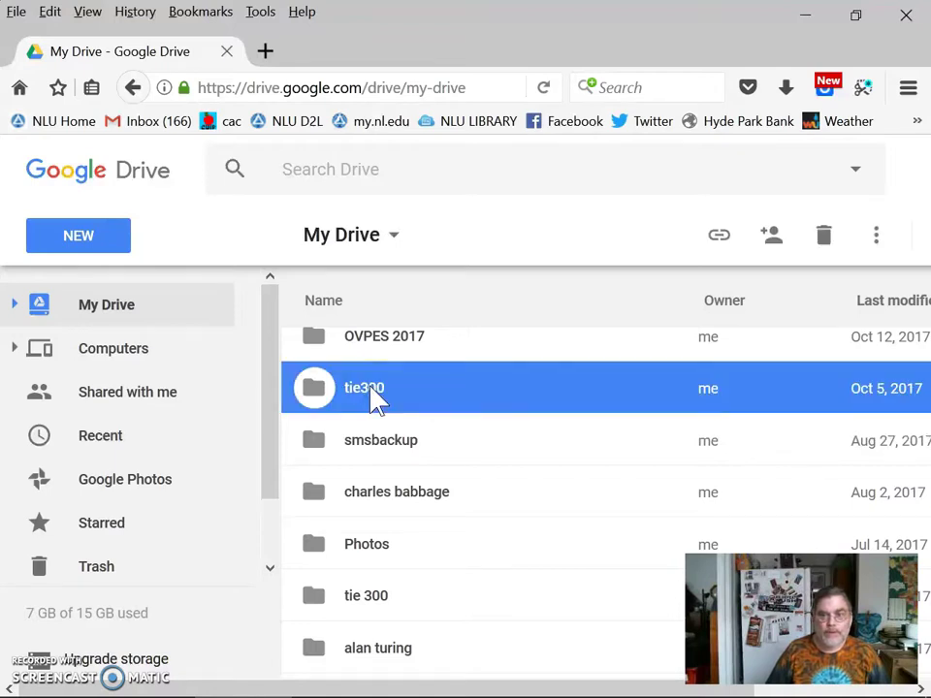
double_click(372, 400)
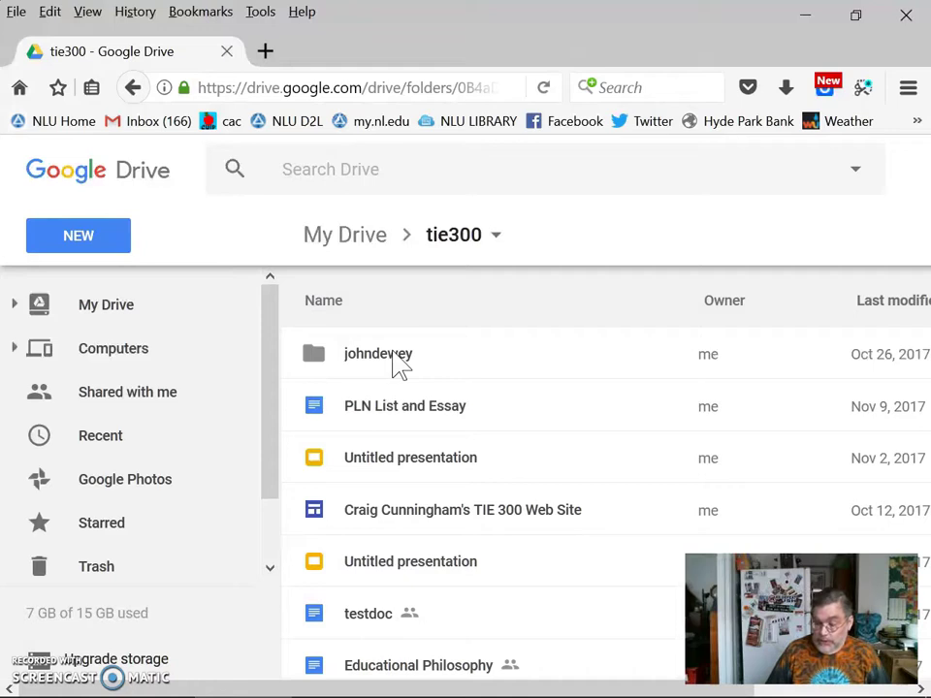
Download the johndewey folder as a zip from its right-click menu.
right_click(394, 359)
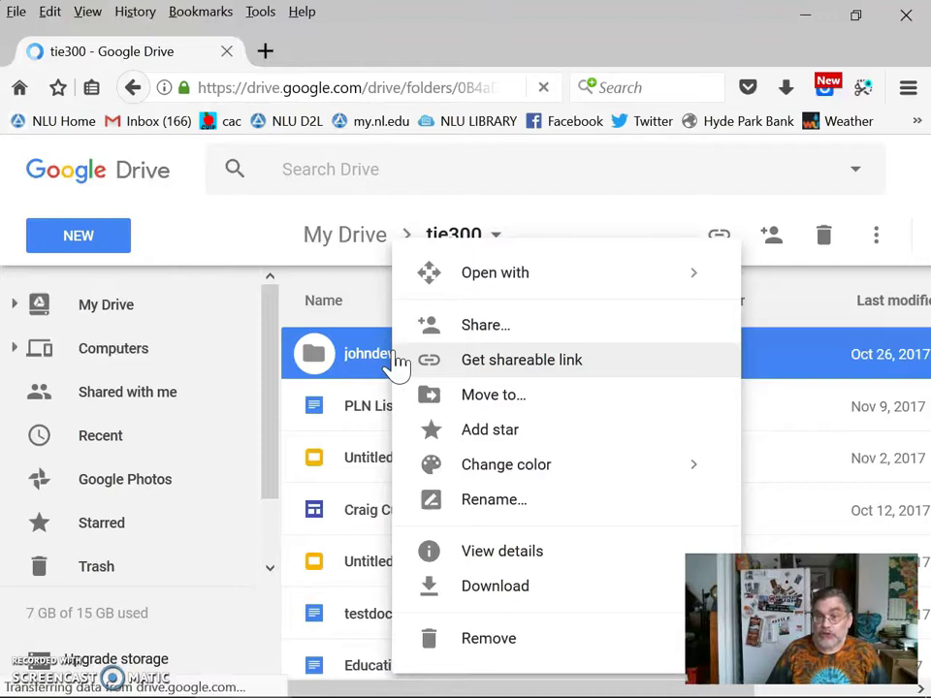
left_click(529, 587)
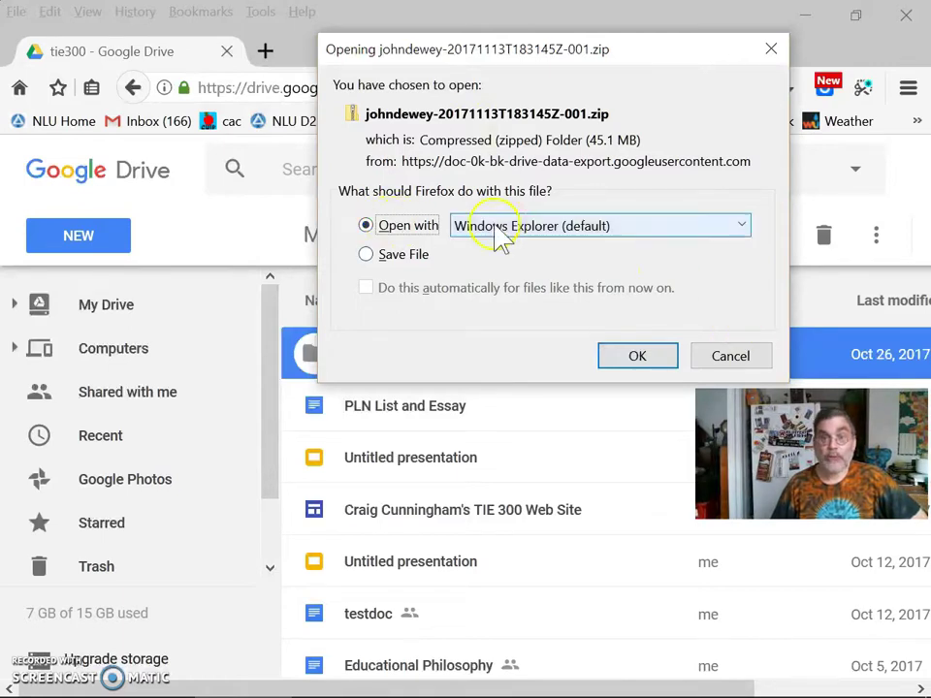
Open the downloaded johndewey zip in Windows Explorer and copy the johndewey folder inside it.
left_click(640, 364)
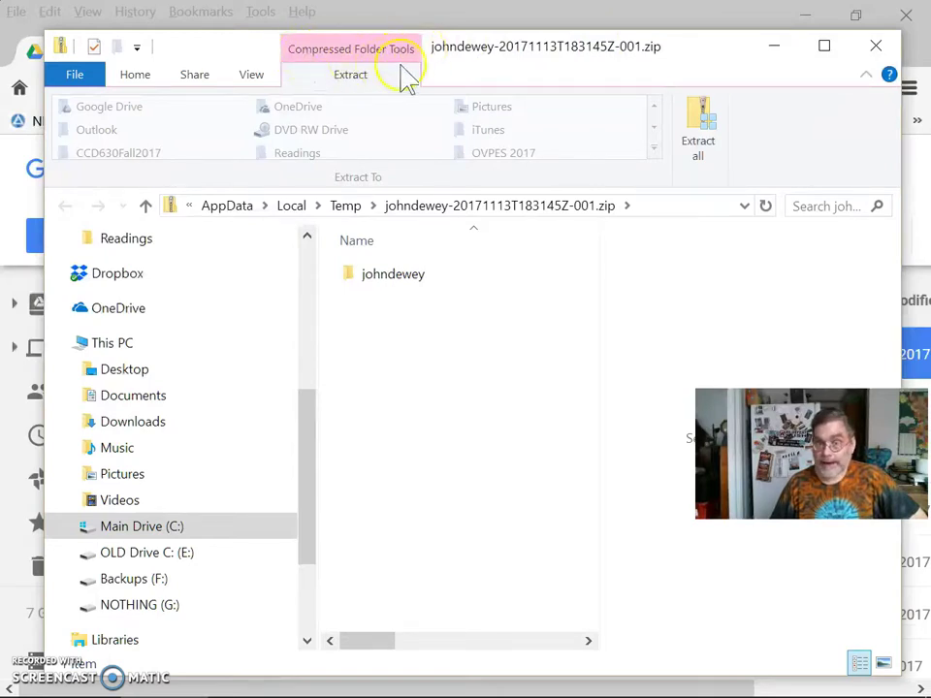
right_click(394, 274)
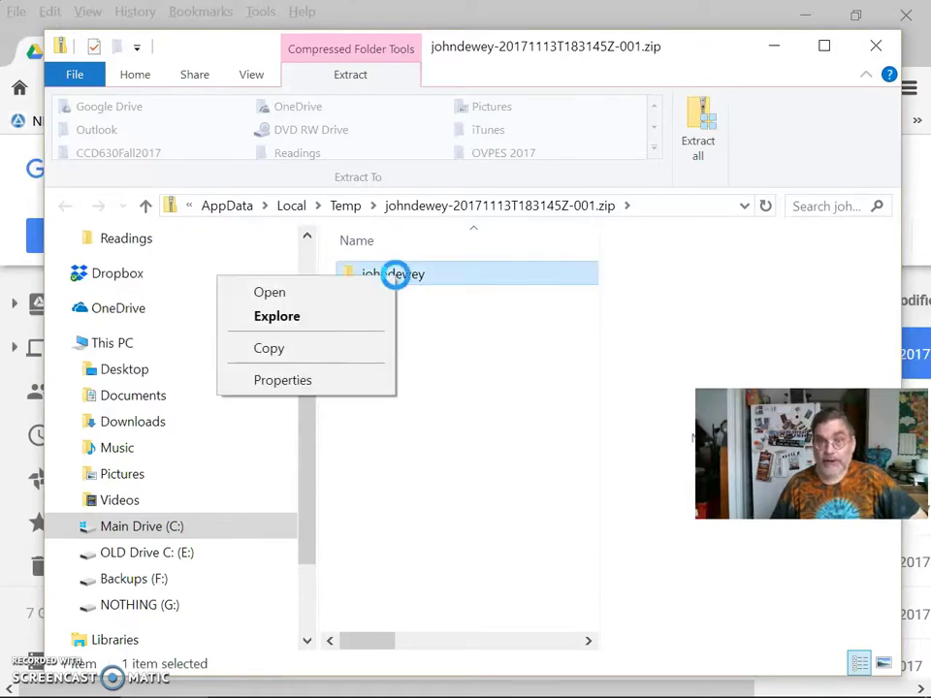
left_click(270, 349)
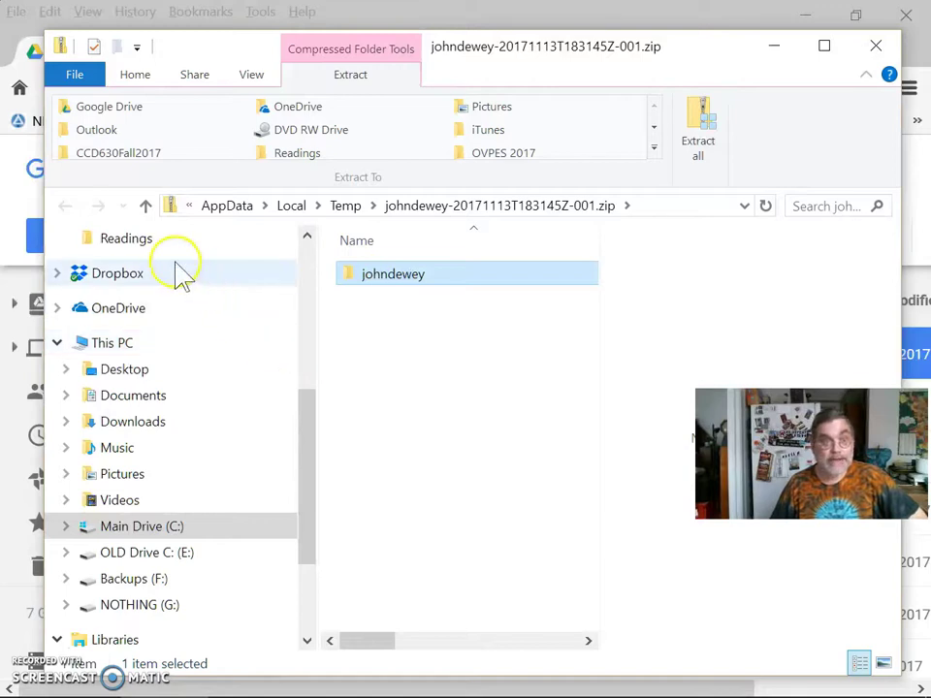
Go to the Desktop folder and turn off the Preview pane.
left_click(126, 370)
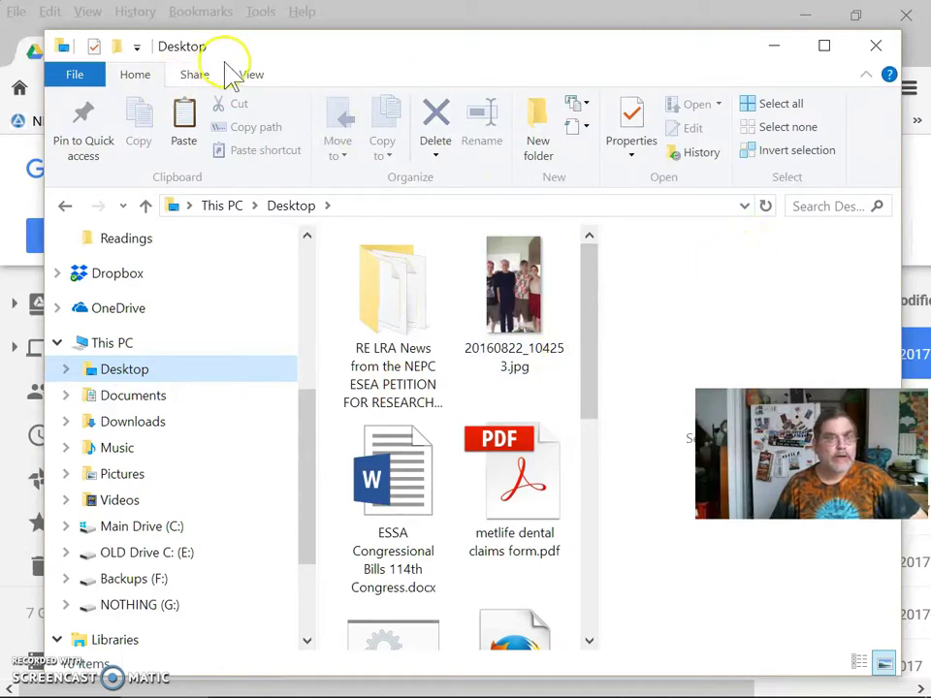
left_click(253, 78)
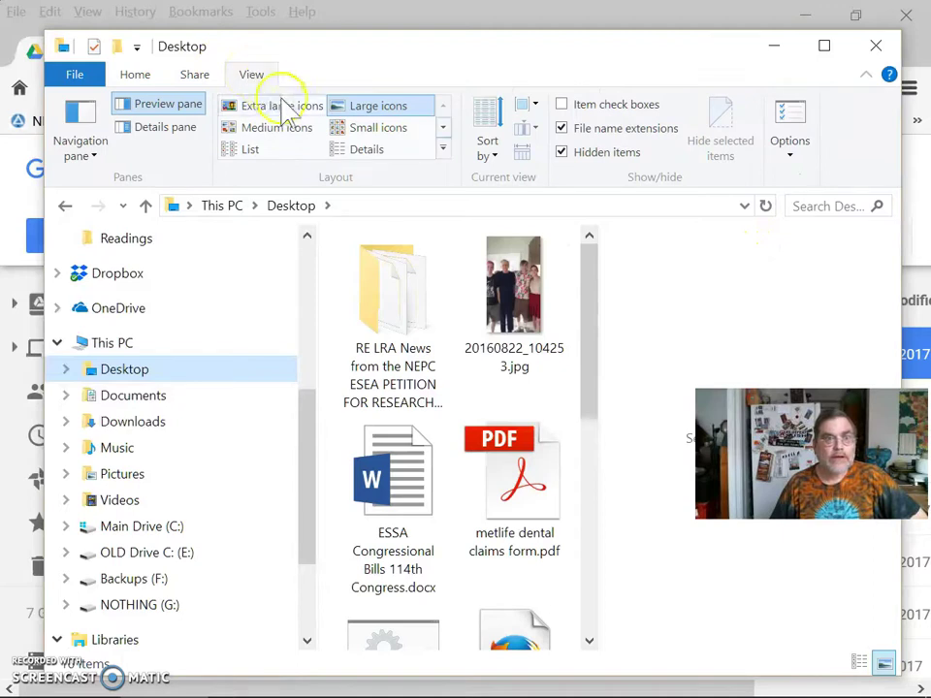
left_click(180, 108)
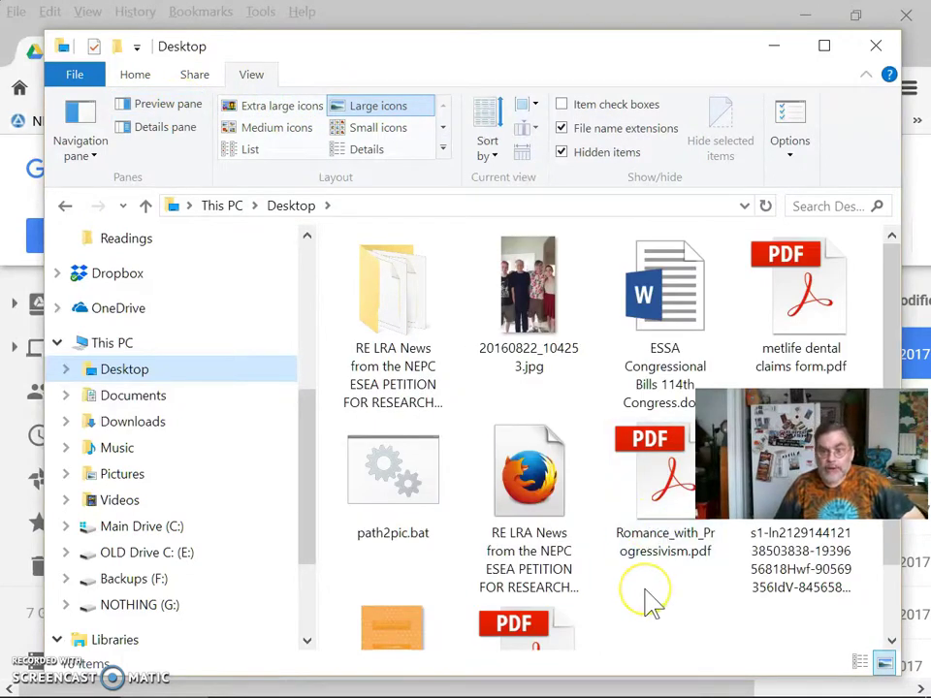
scroll(648, 599, "down", 2)
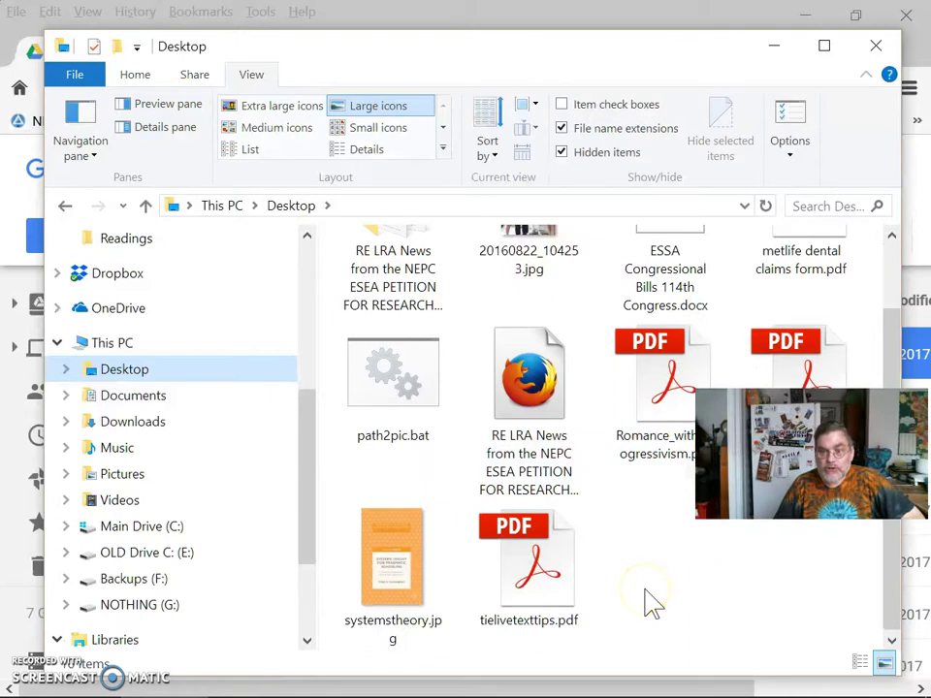
Paste the johndewey folder onto the Desktop and select it.
right_click(716, 592)
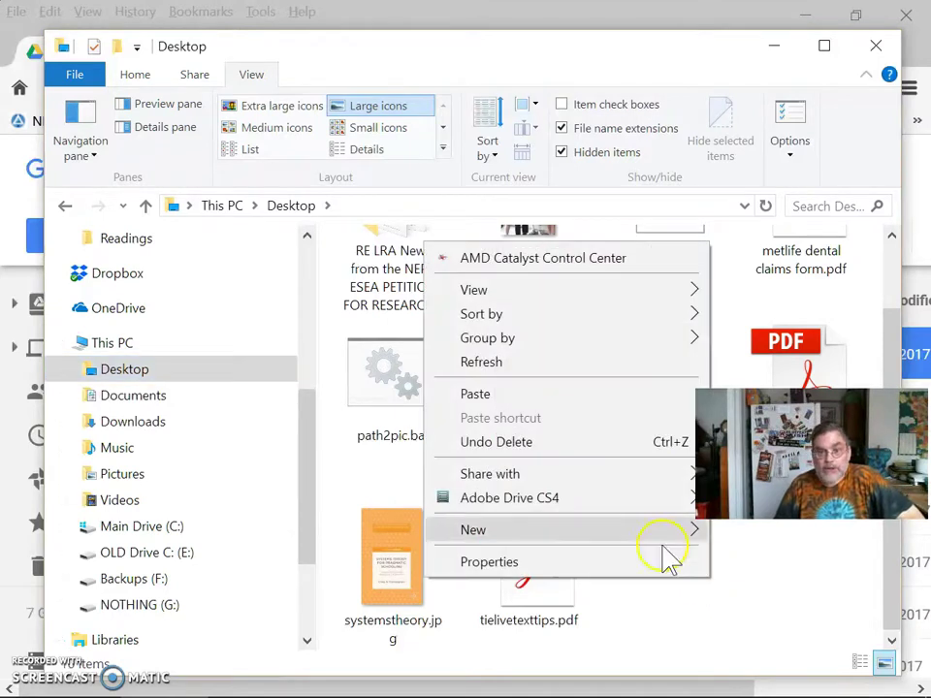
left_click(543, 398)
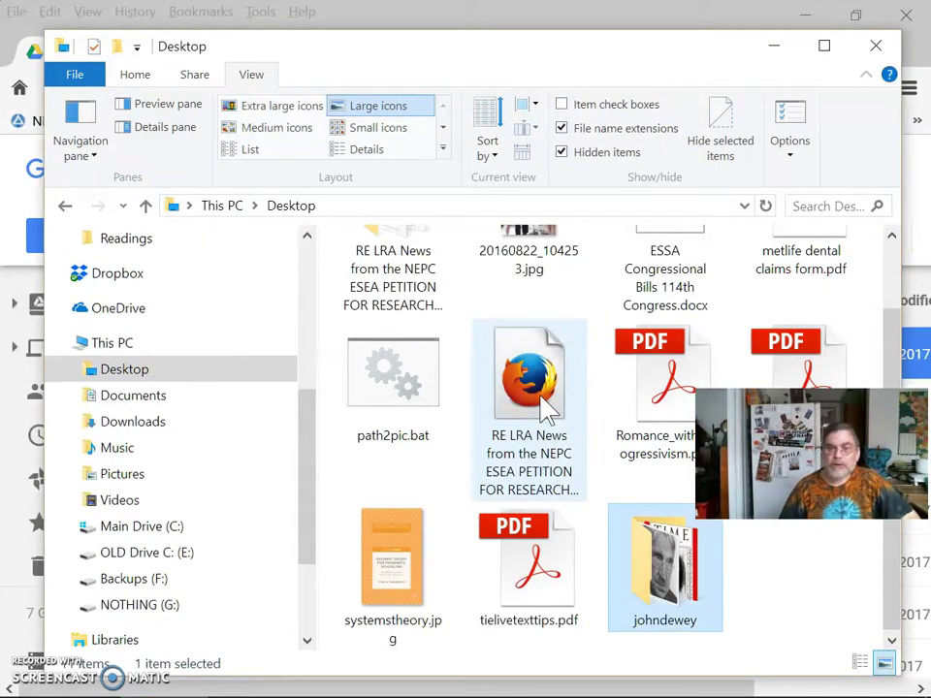
left_click(652, 577)
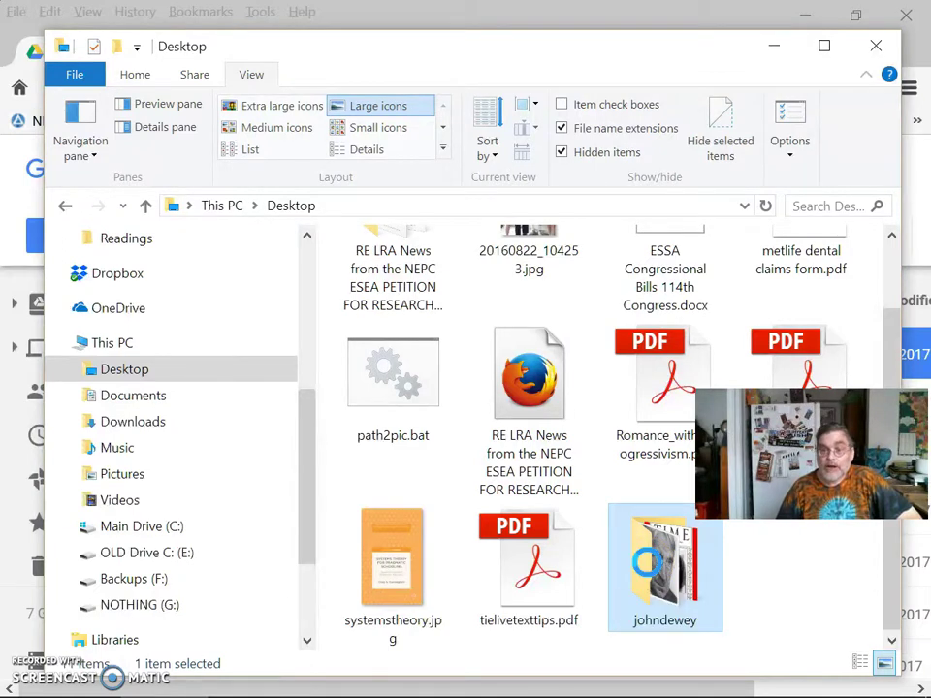
Open the extracted johndewey folder maximized, view it as Large icons, and select My Movie.wlmp.
double_click(652, 579)
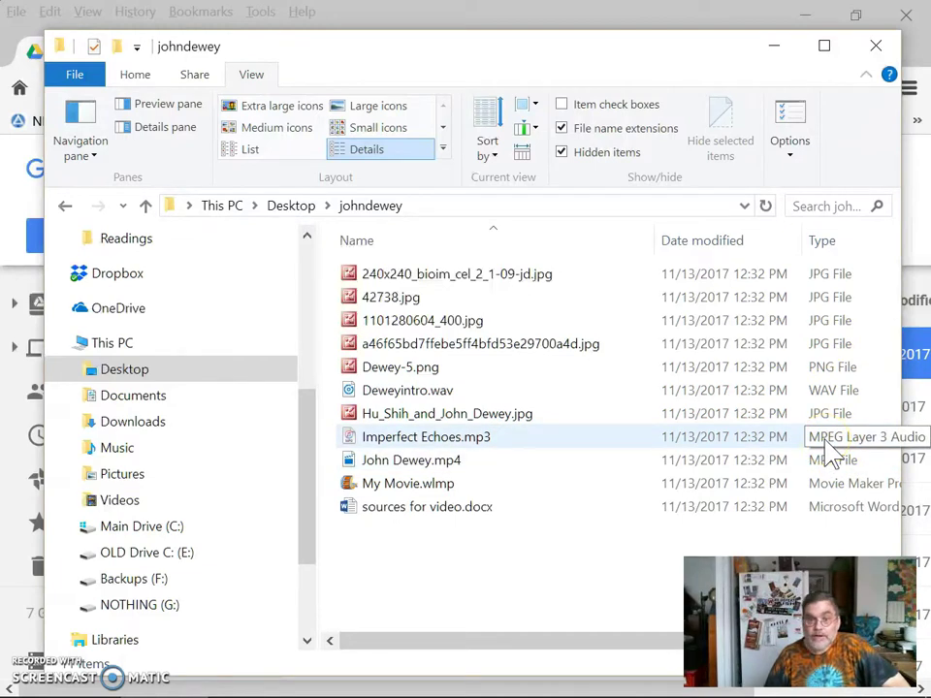
left_click(826, 462)
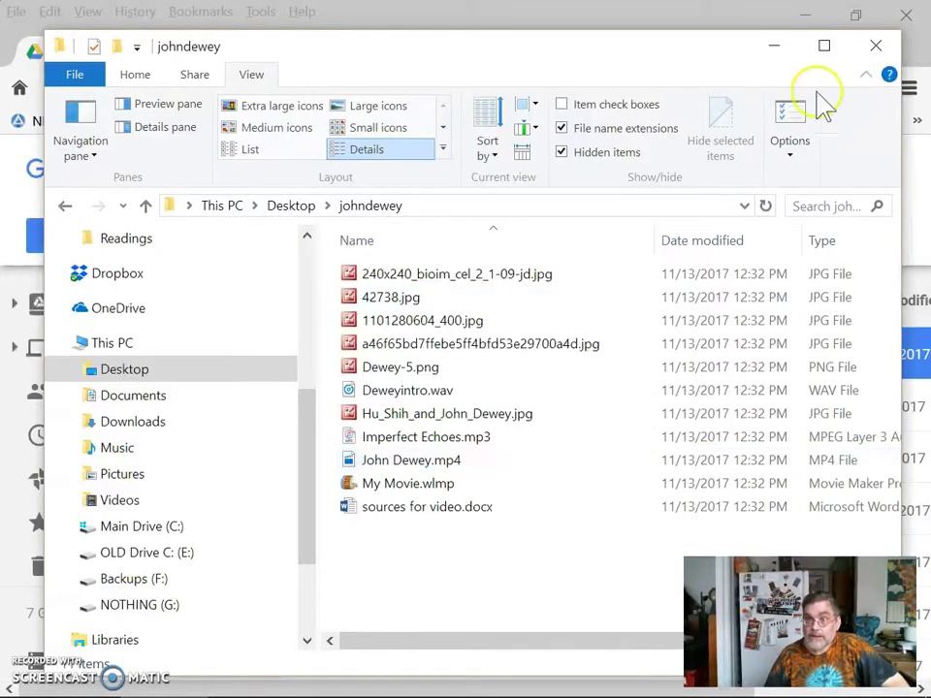
left_click(825, 46)
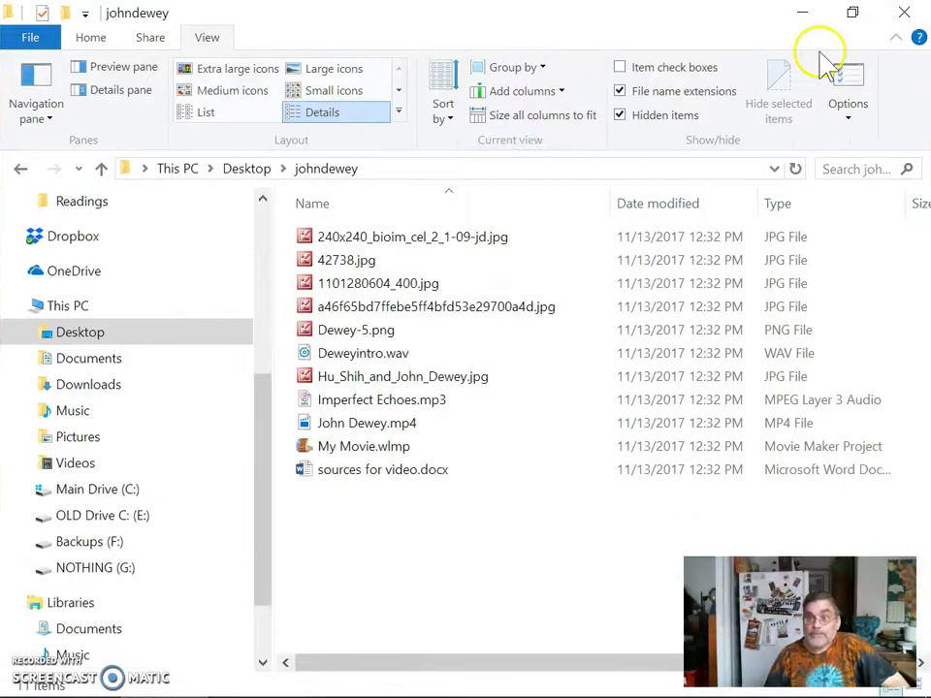
left_click(791, 448)
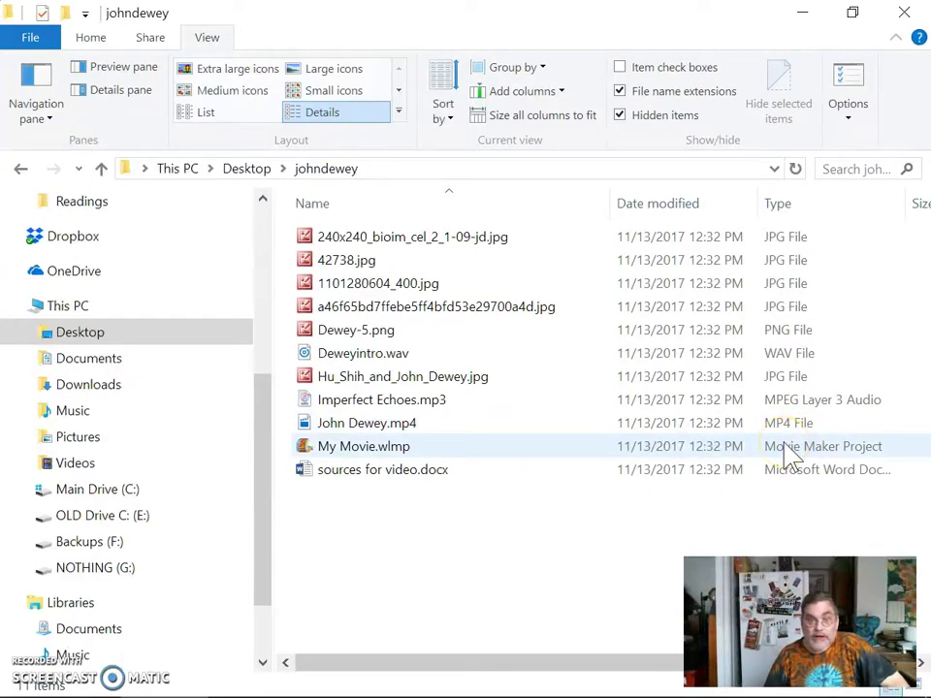
left_click(780, 472)
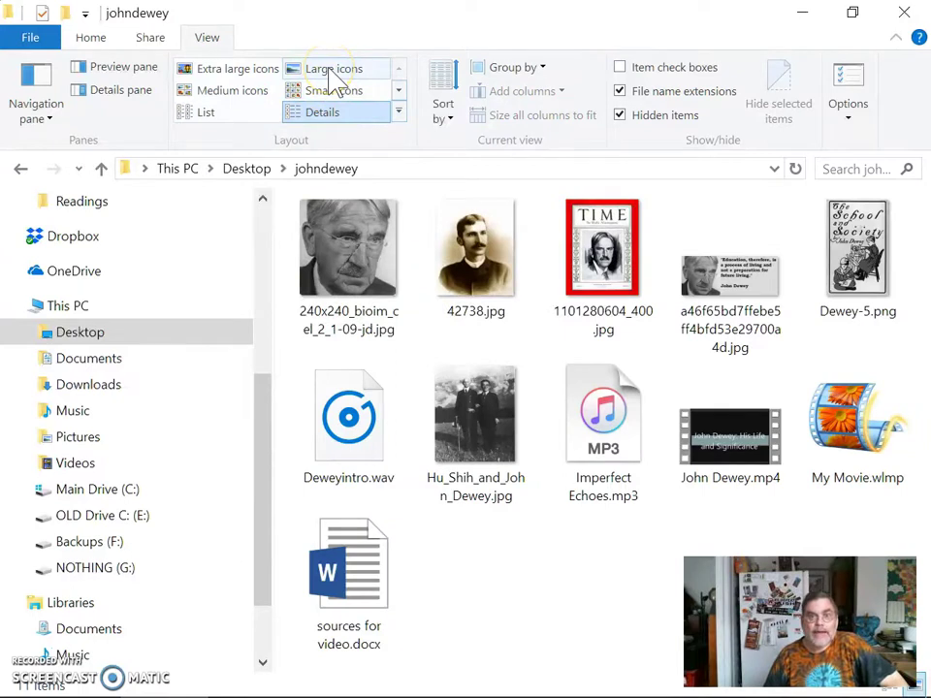
left_click(332, 72)
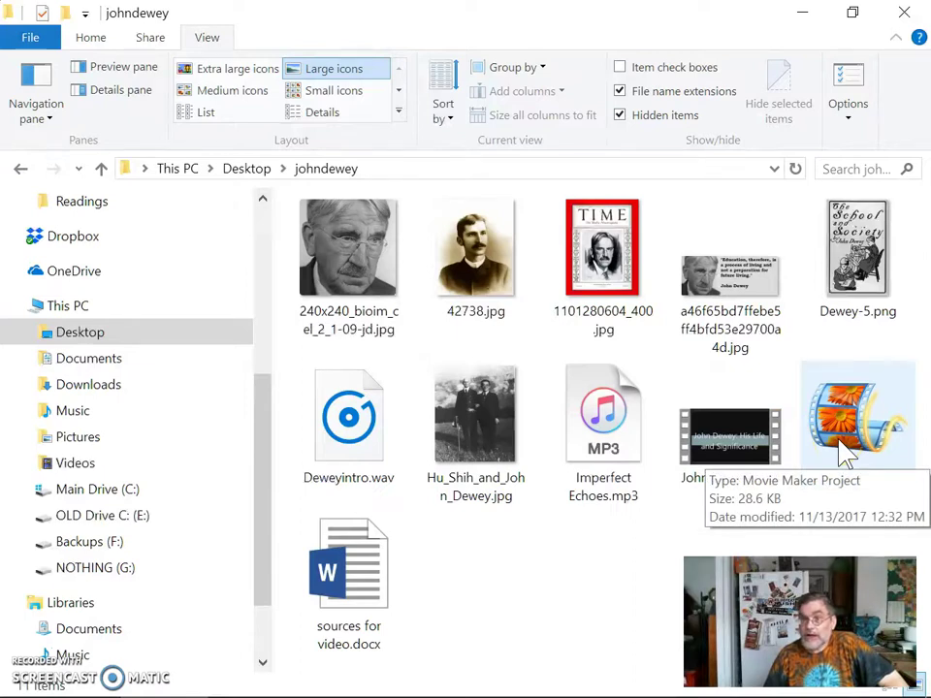
left_click(333, 582)
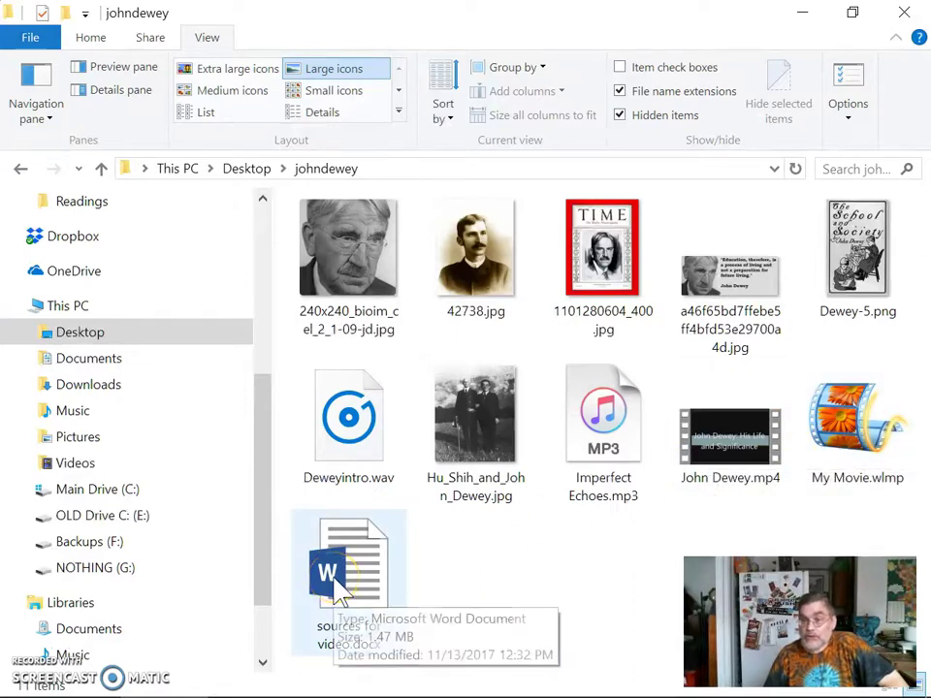
left_click(845, 448)
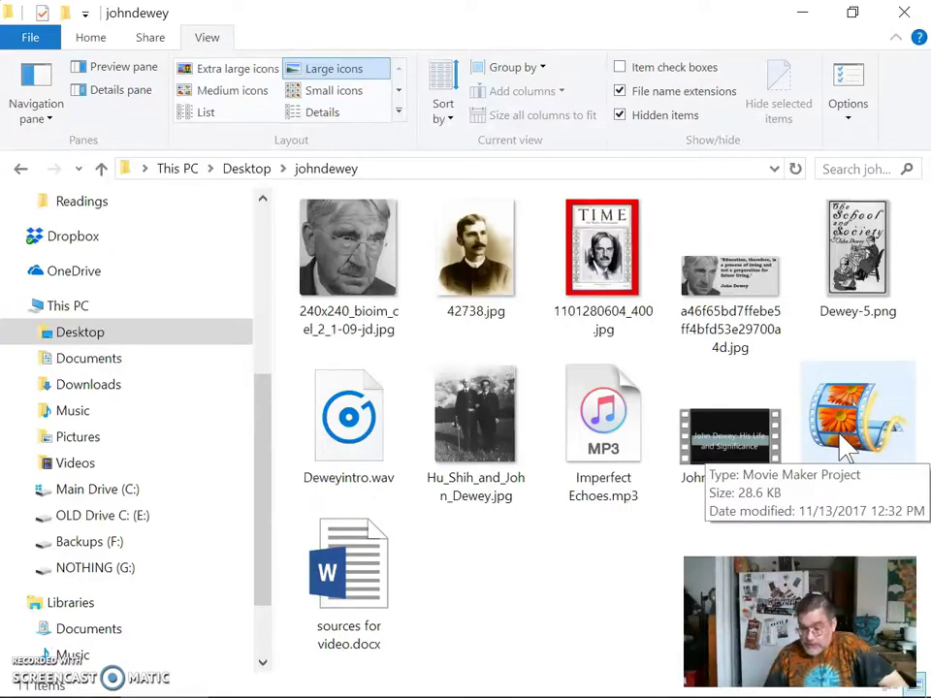
left_click(846, 448)
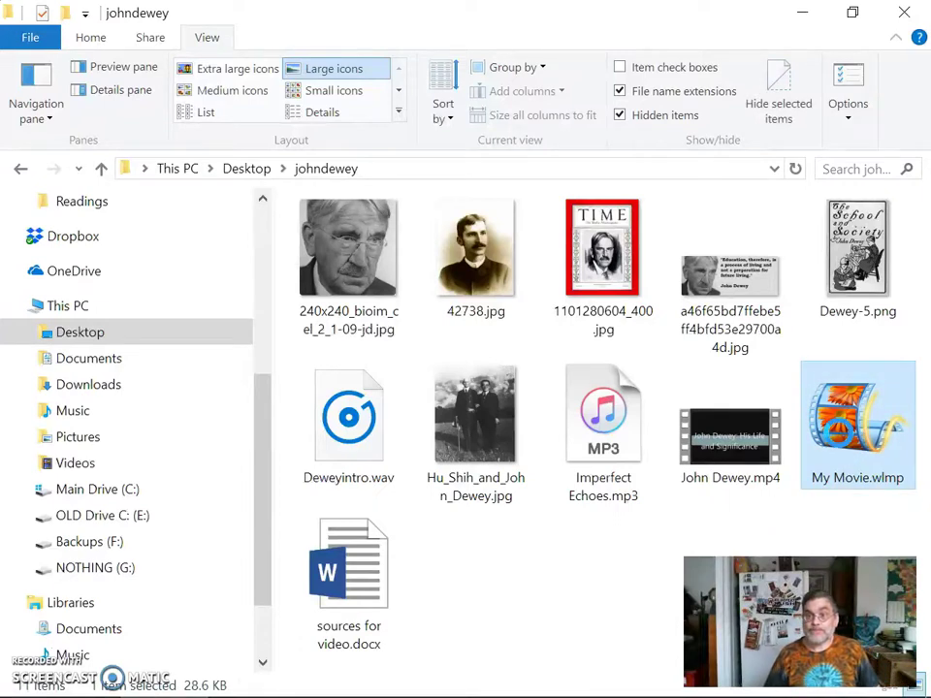
Open My Movie.wlmp in Movie Maker and shrink the preview to widen the storyboard.
double_click(842, 433)
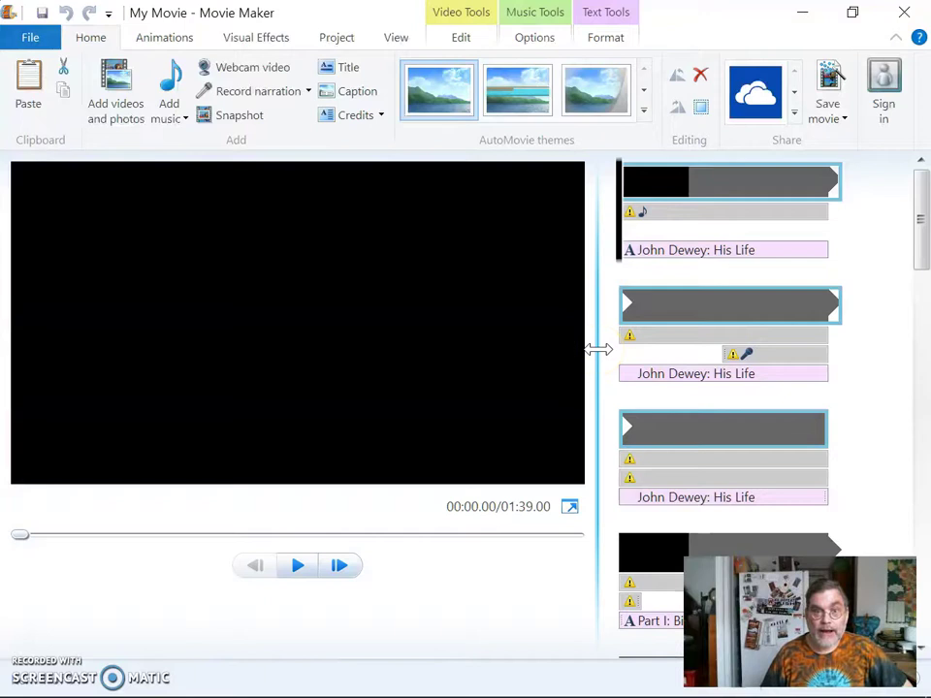
left_click_drag(597, 349, 368, 368)
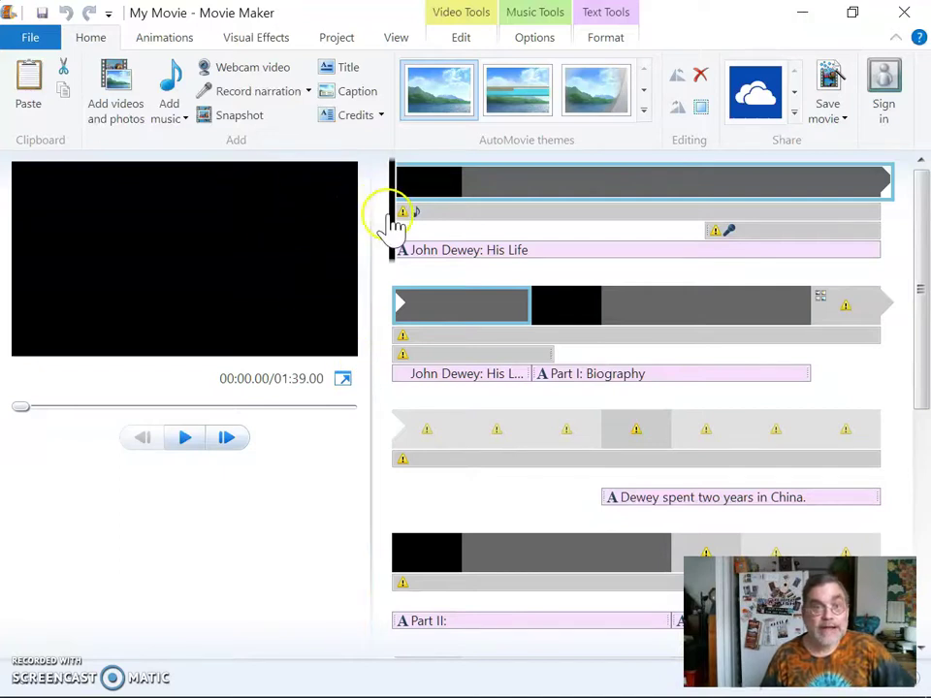
mouse_move(405, 214)
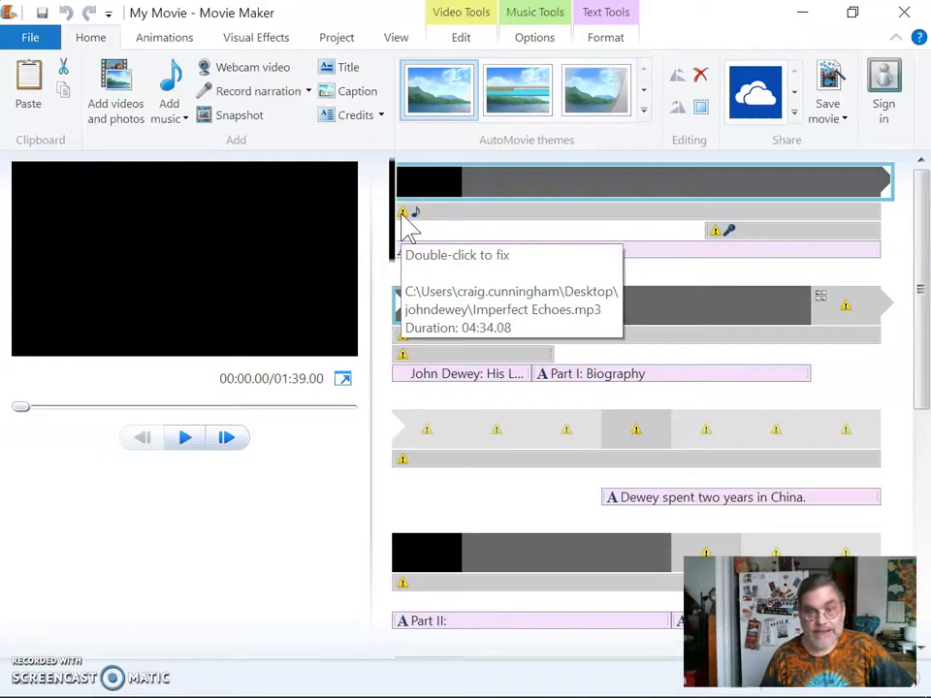
Relink the missing Imperfect Echoes.mp3 music to the copy in Desktop\johndewey.
double_click(405, 216)
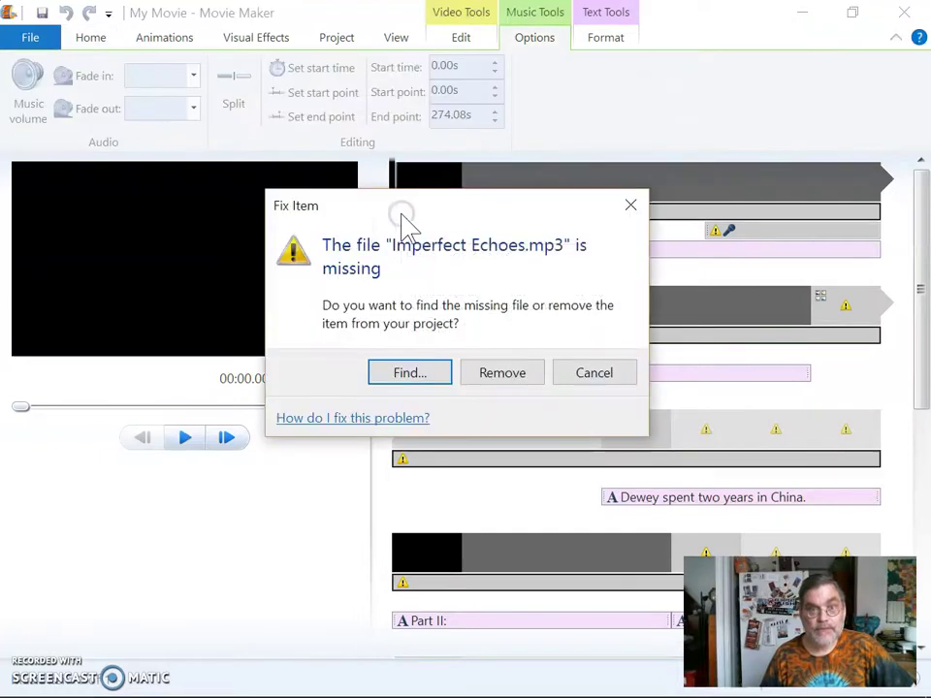
left_click(396, 378)
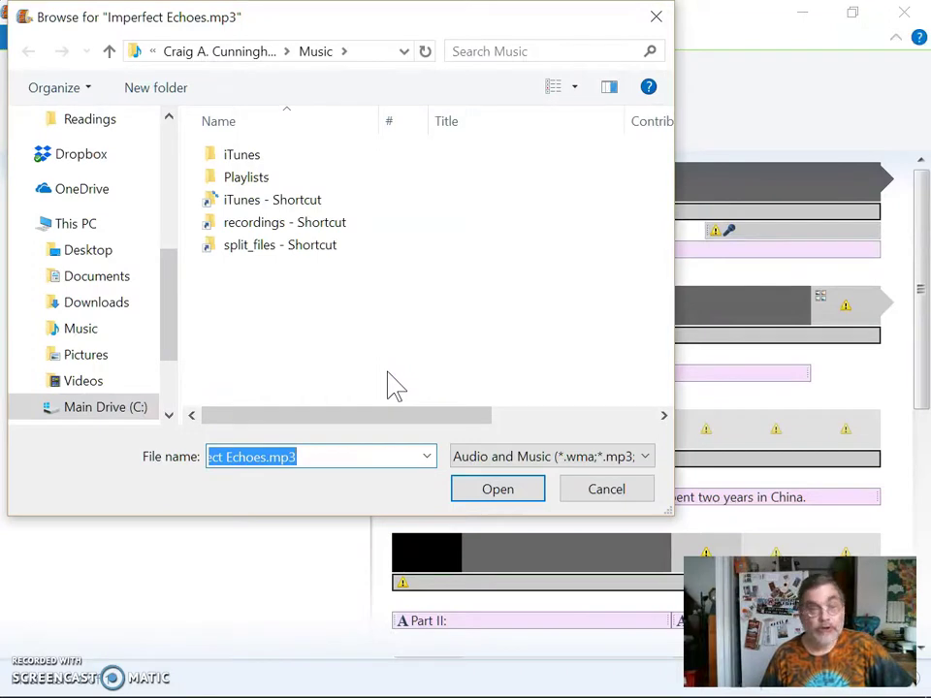
left_click(90, 254)
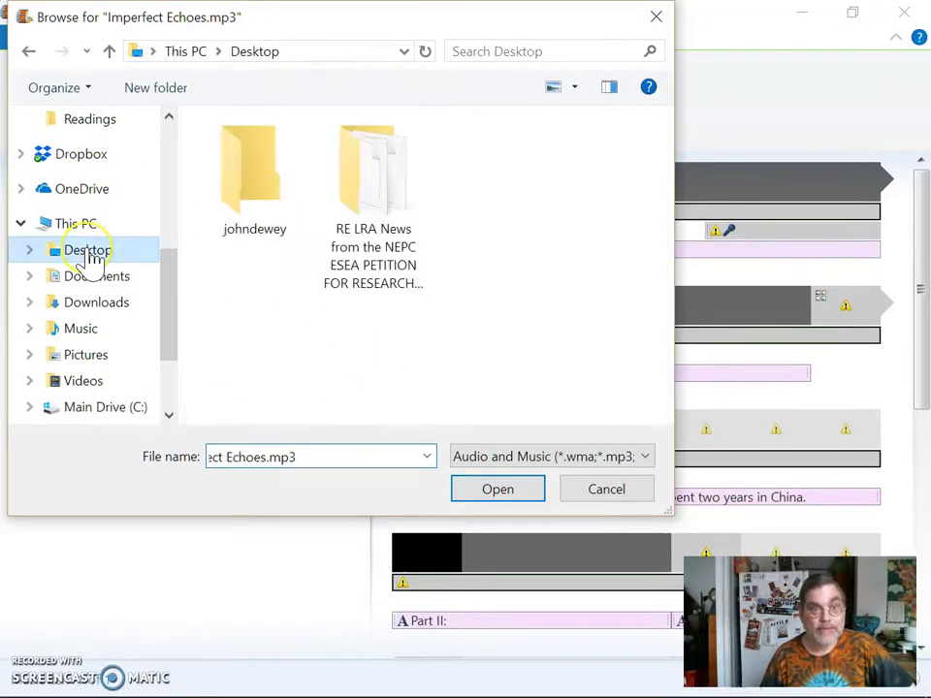
double_click(264, 207)
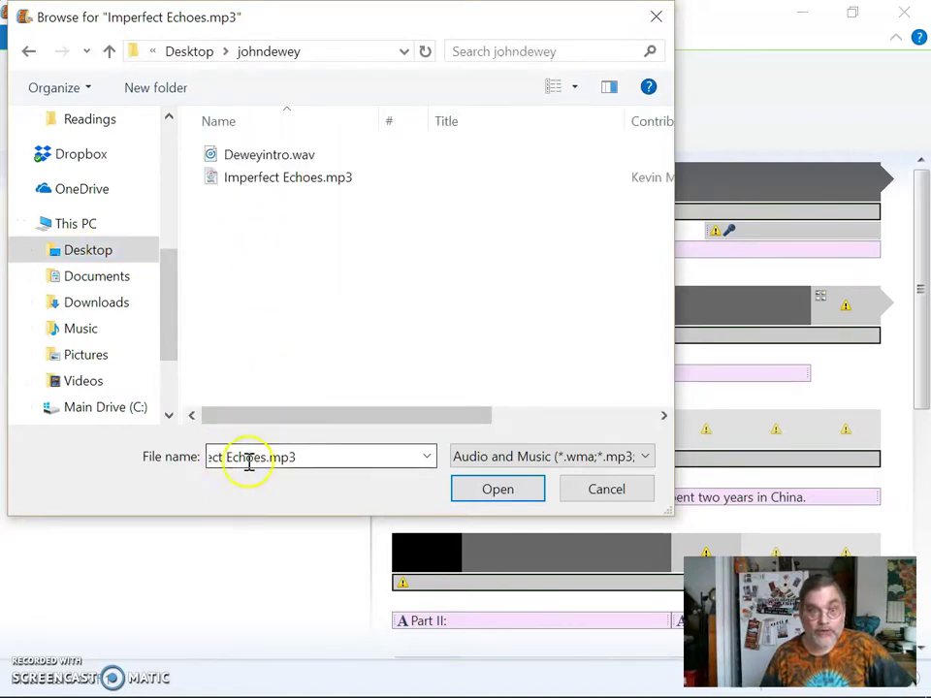
left_click(493, 490)
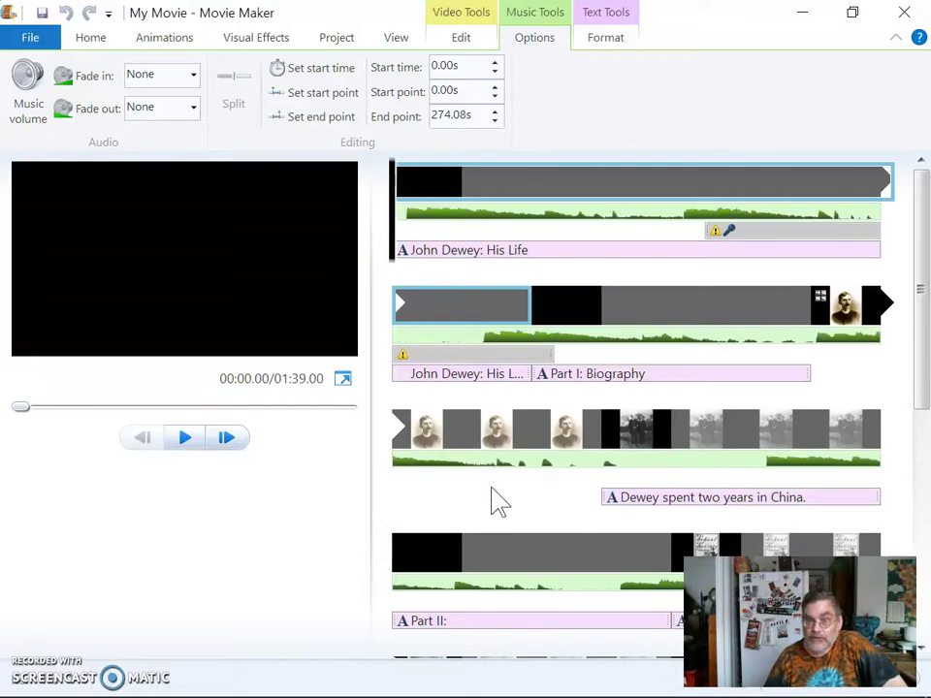
scroll(496, 500, "down", 4)
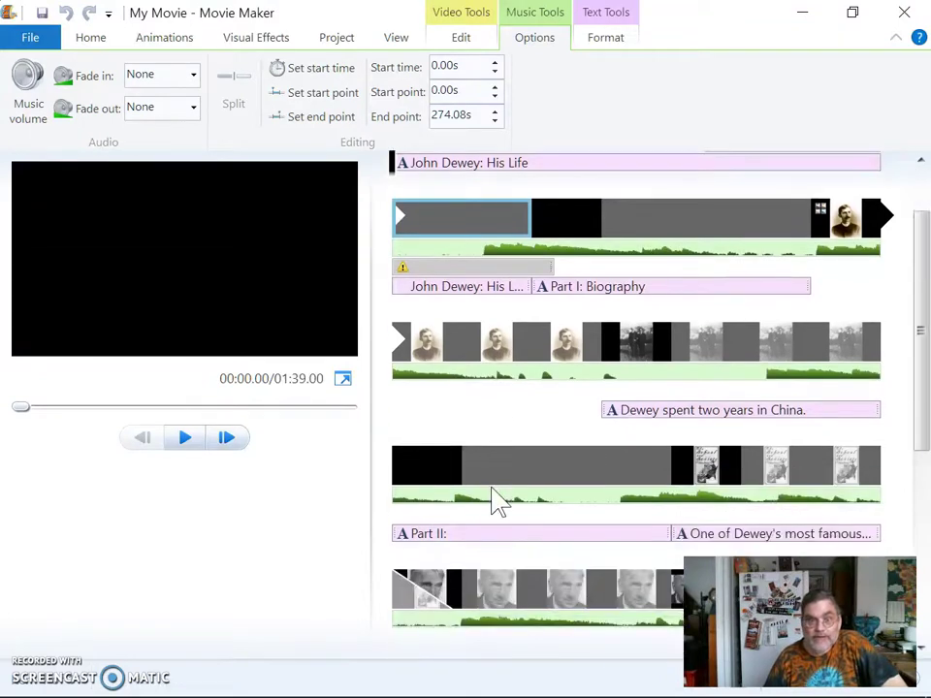
scroll(496, 499, "up", 3)
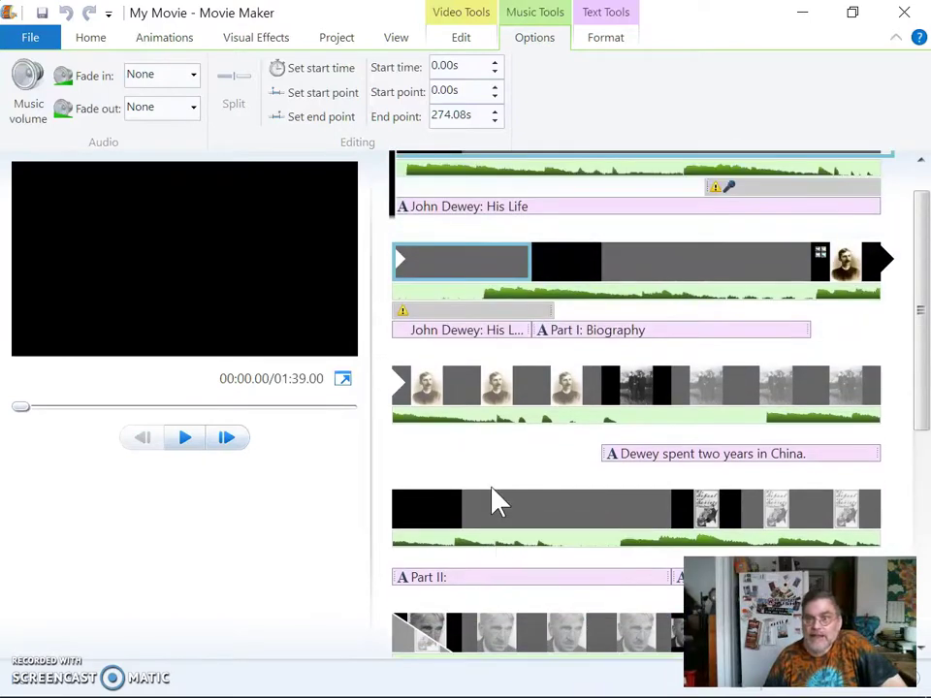
left_click_drag(491, 493, 466, 340)
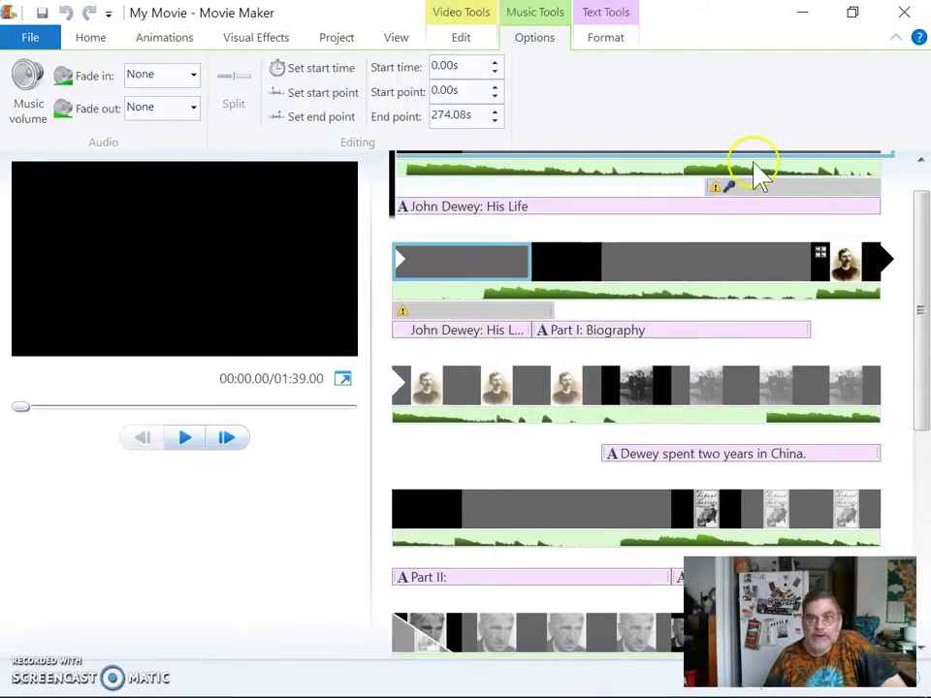
Relink the Deweyintro.wav narration under the 'John Dewey: His Life' title from Desktop\johndewey.
left_click(741, 212)
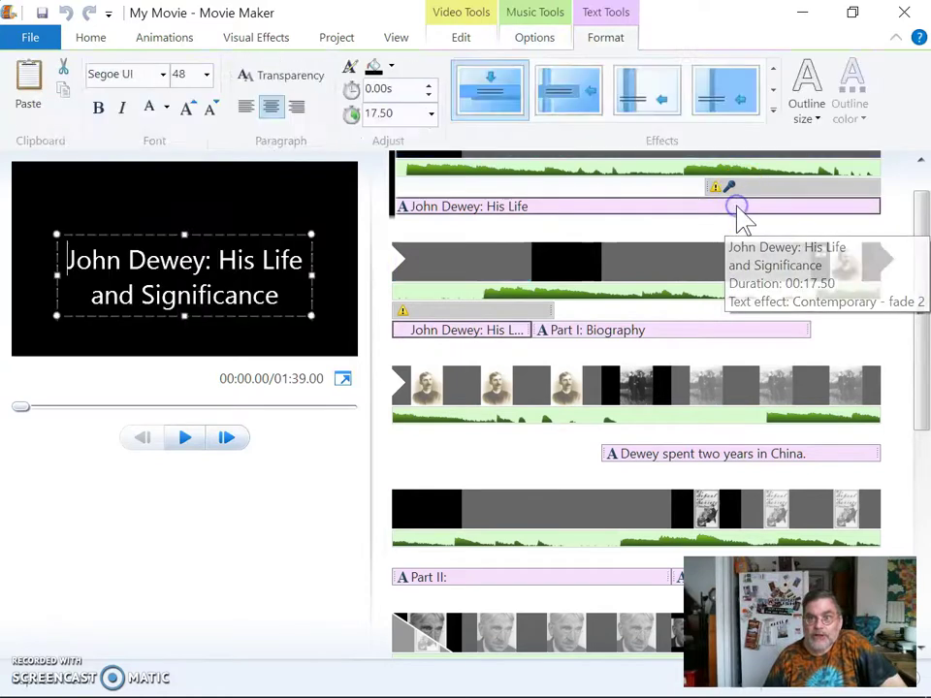
double_click(762, 193)
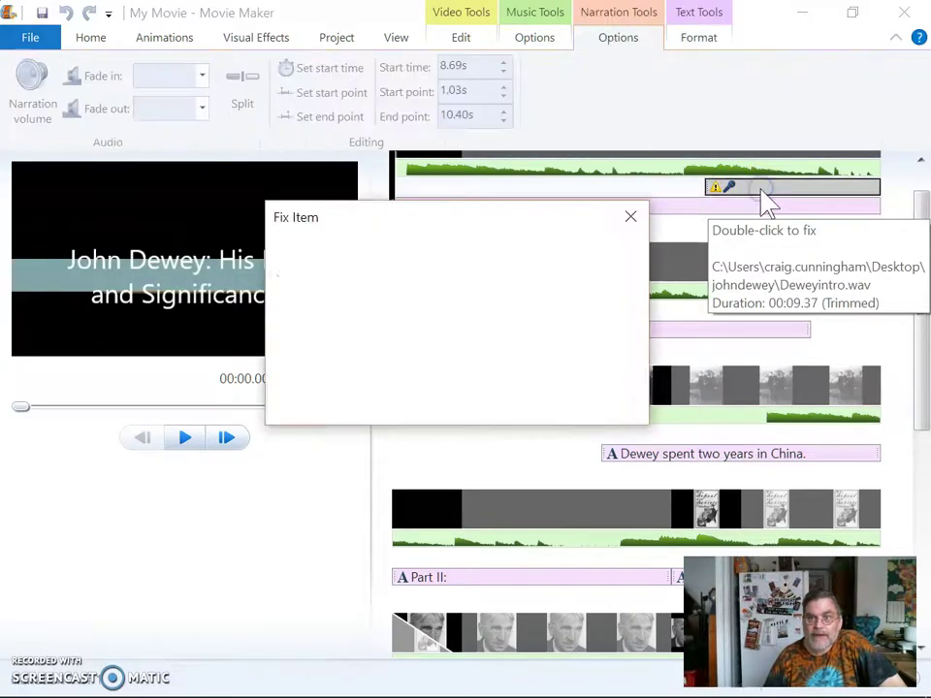
left_click(398, 362)
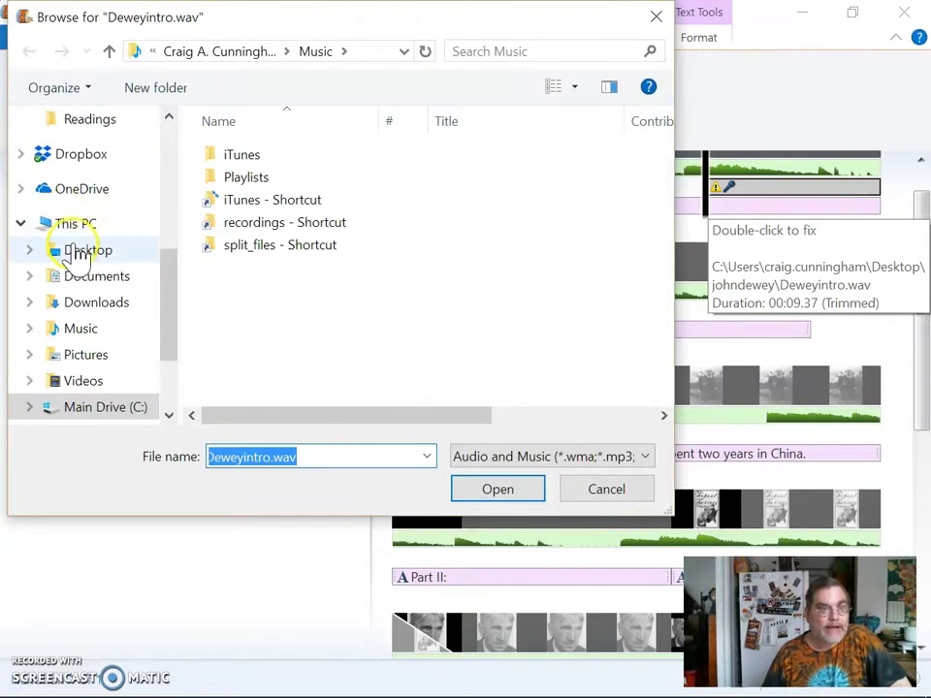
left_click(86, 252)
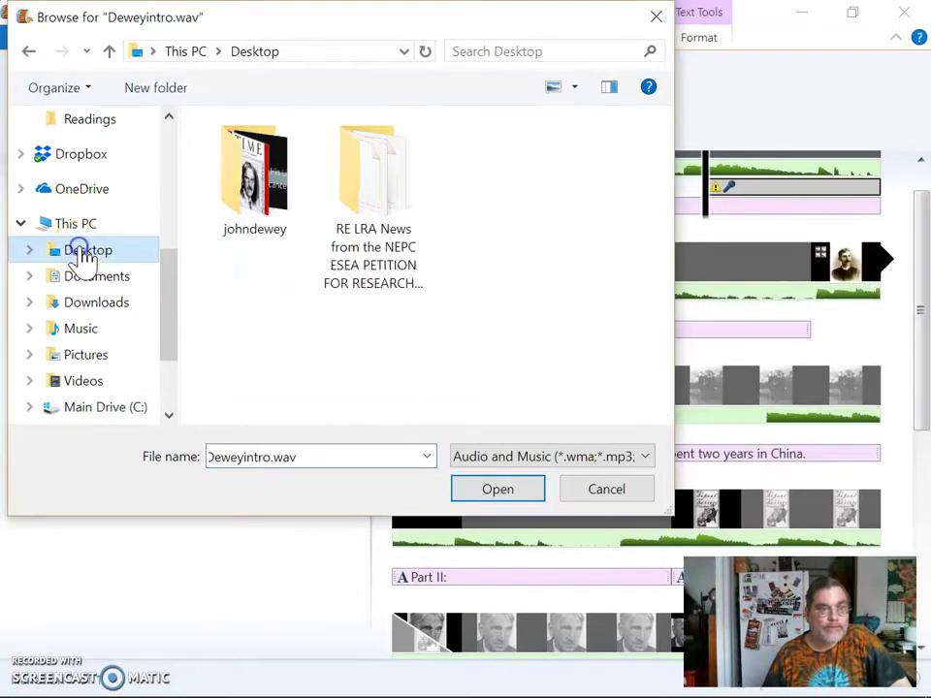
double_click(276, 189)
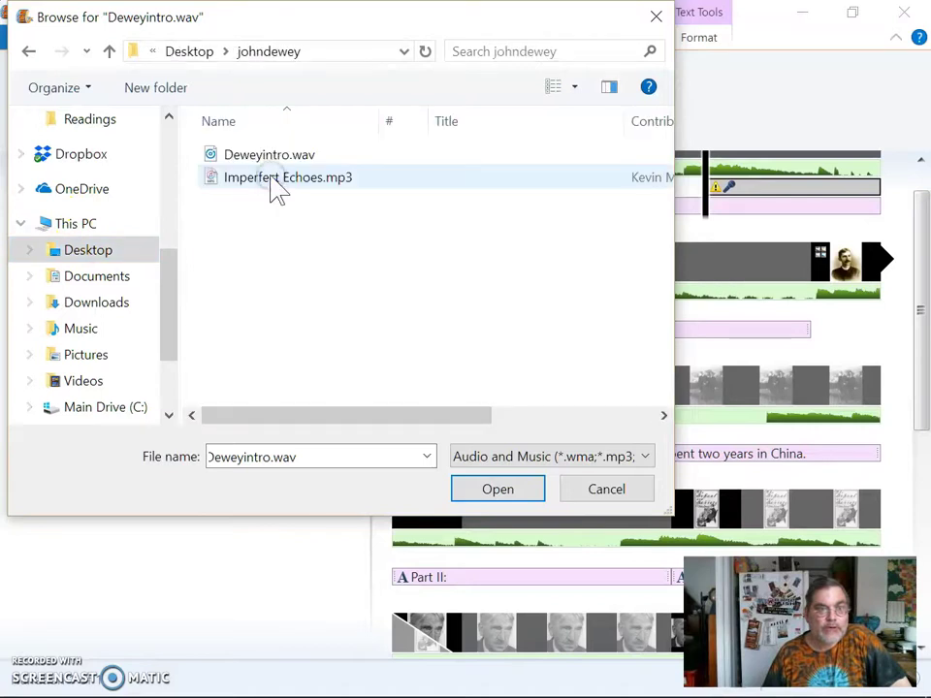
left_click(493, 490)
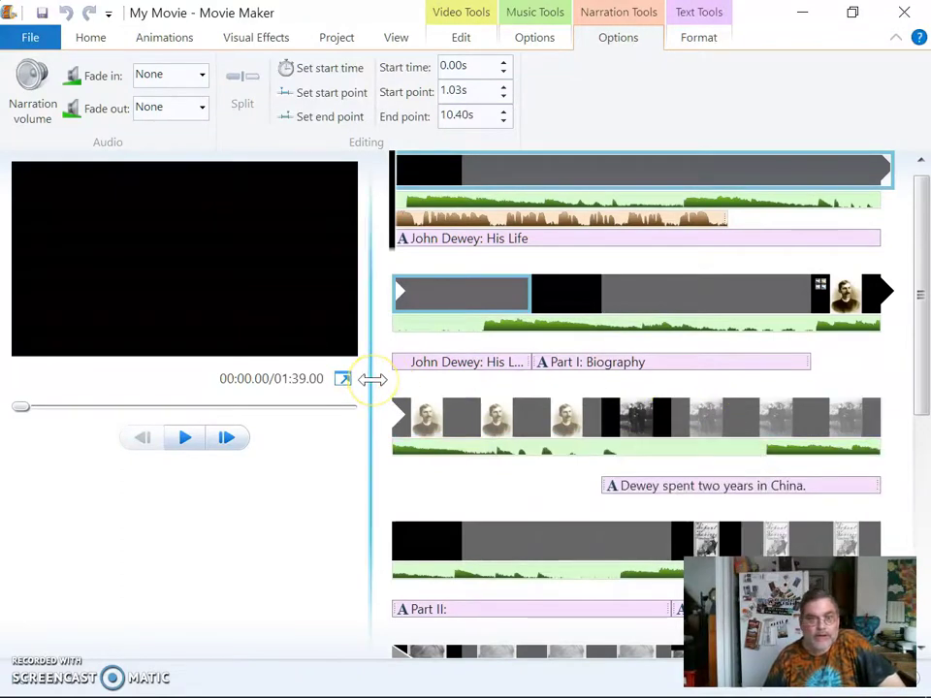
Shrink the preview monitor so the storyboard widens, then scroll through the clips.
left_click_drag(371, 379, 289, 373)
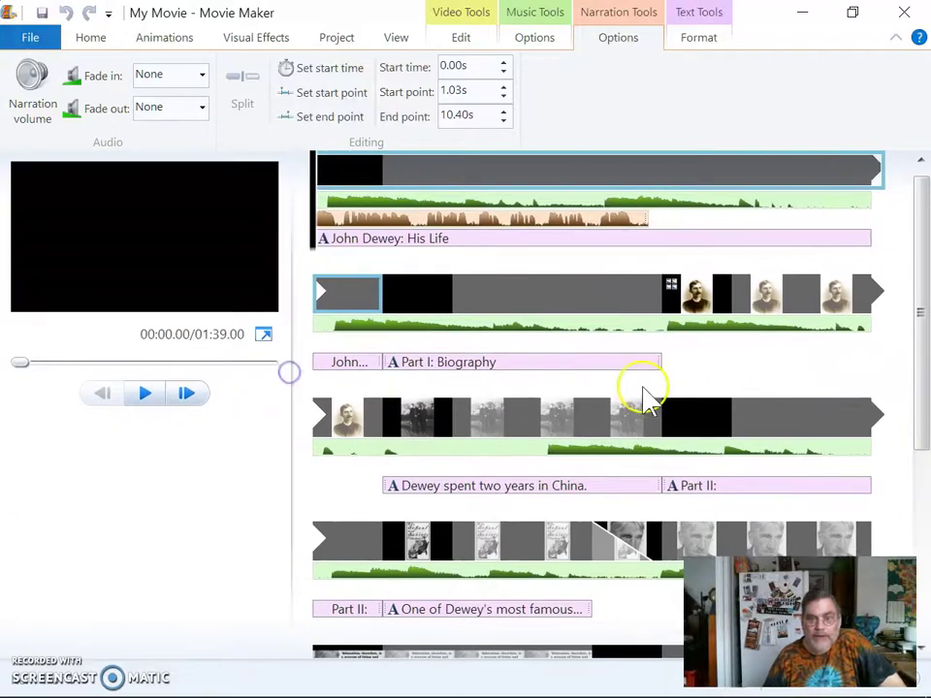
scroll(648, 397, "down", 5)
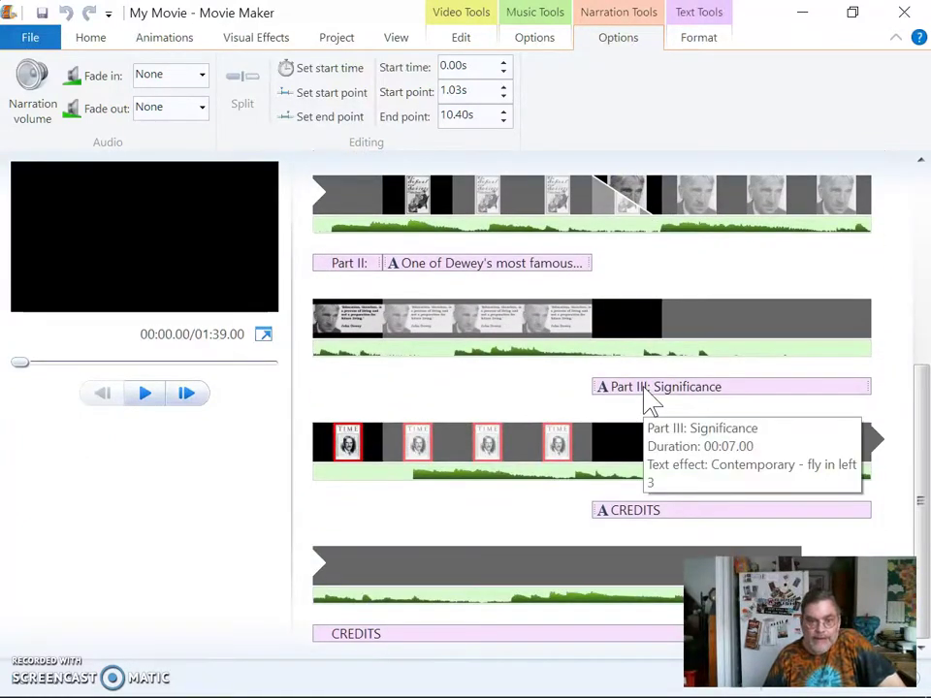
scroll(648, 398, "up", 5)
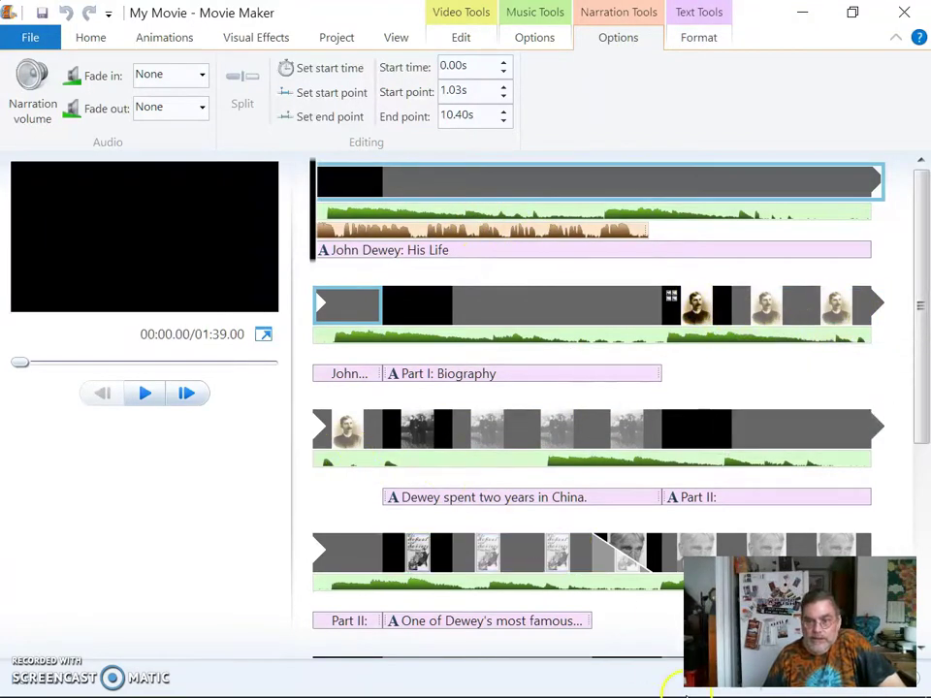
mouse_move(582, 696)
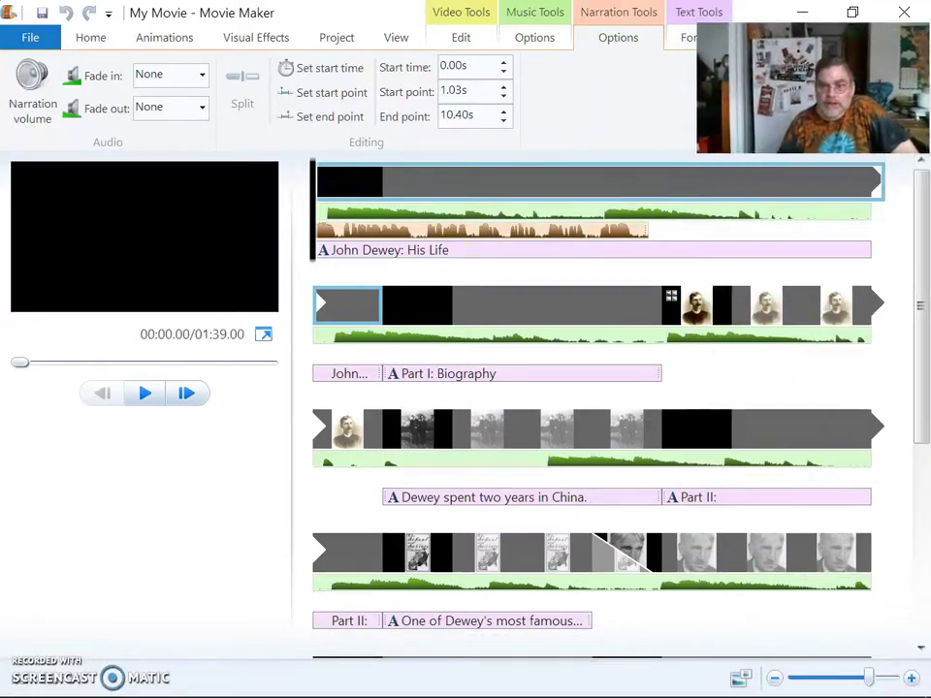
mouse_move(753, 681)
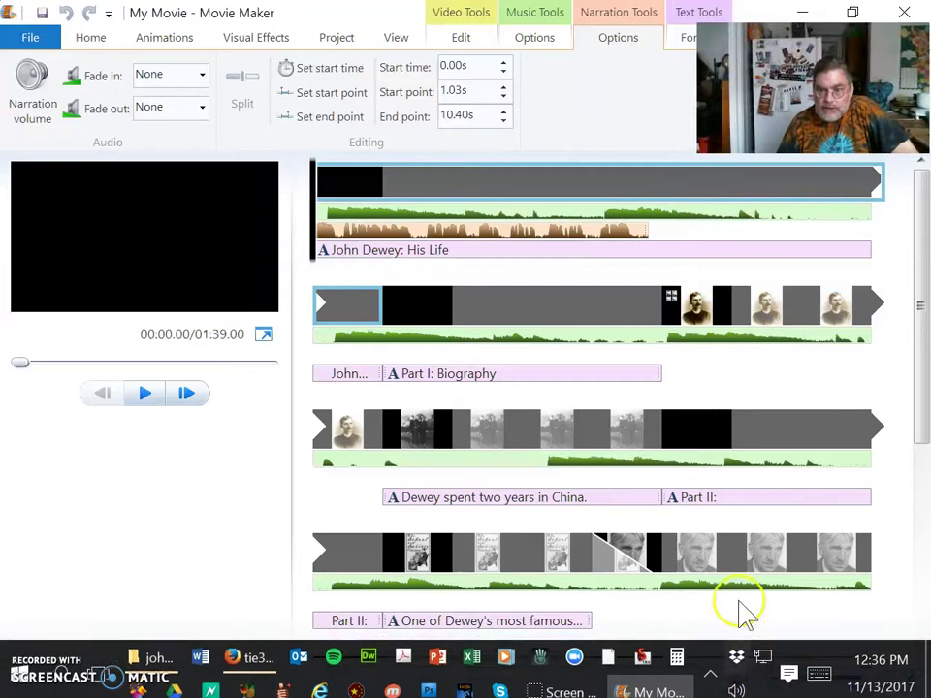
Show Medium icons thumbnails, zoom out six times so the movie fits in three rows, and save.
left_click(742, 677)
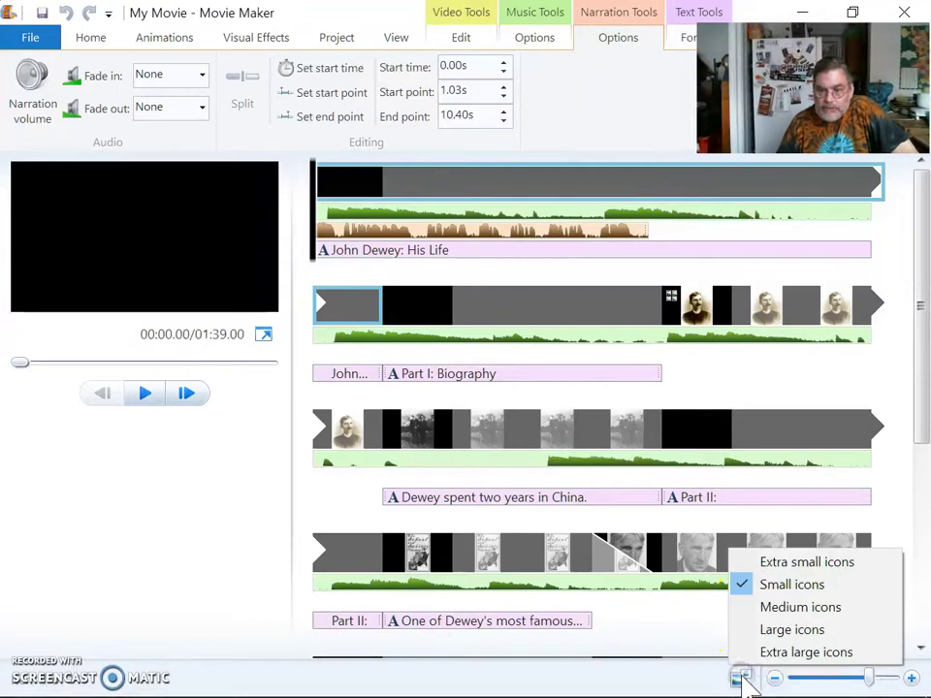
left_click(782, 608)
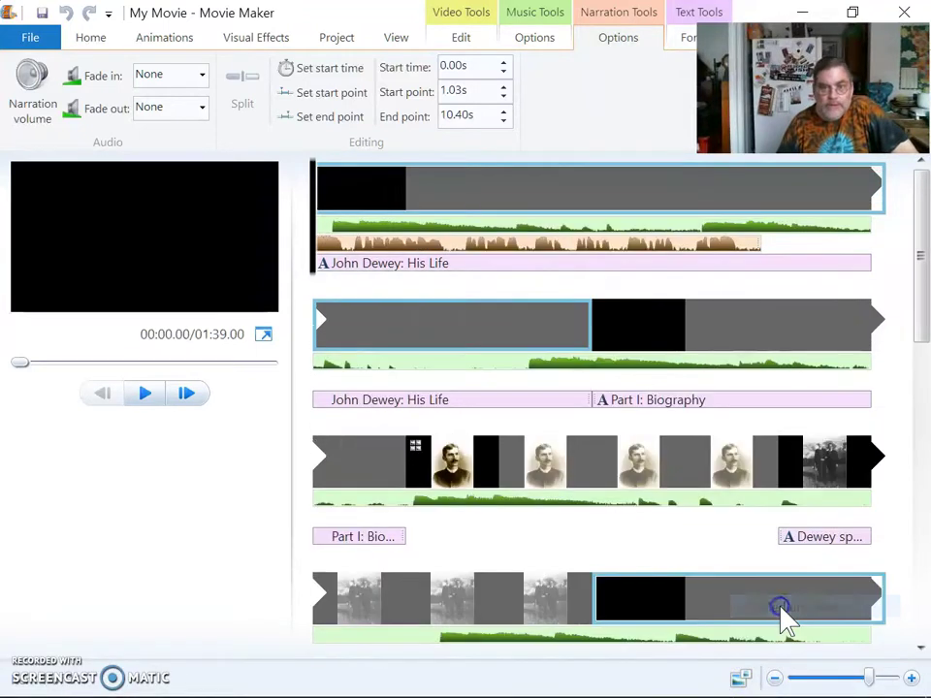
left_click(775, 678)
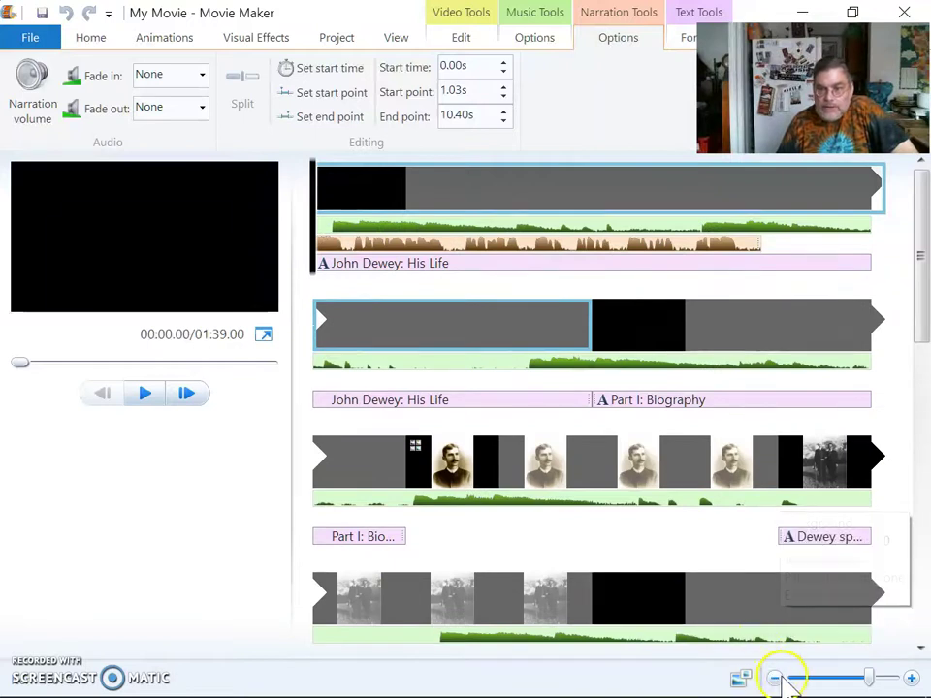
left_click(775, 678)
left_click(775, 678)
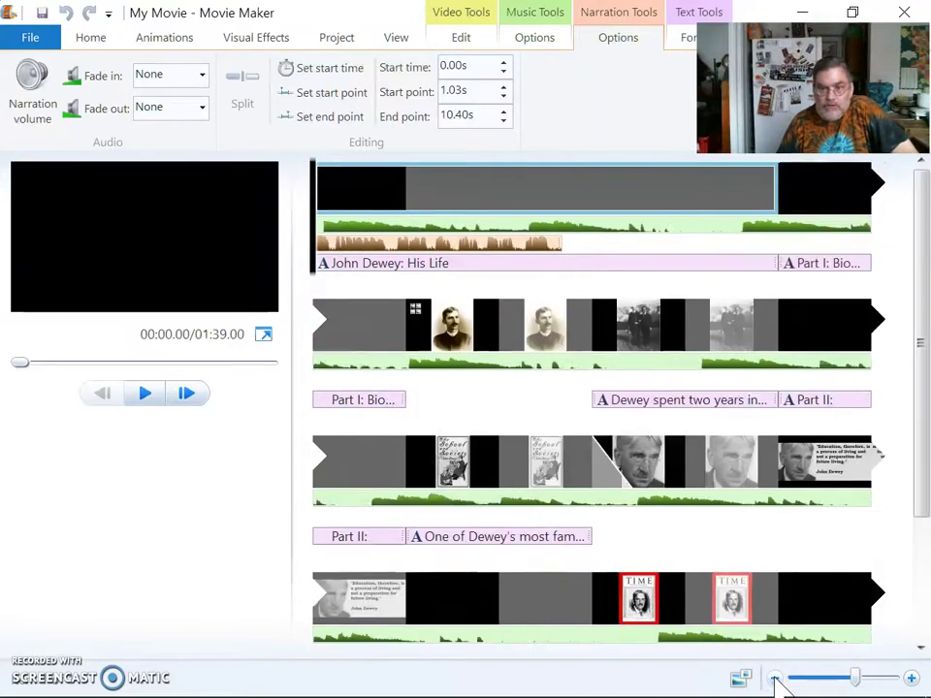
left_click(776, 678)
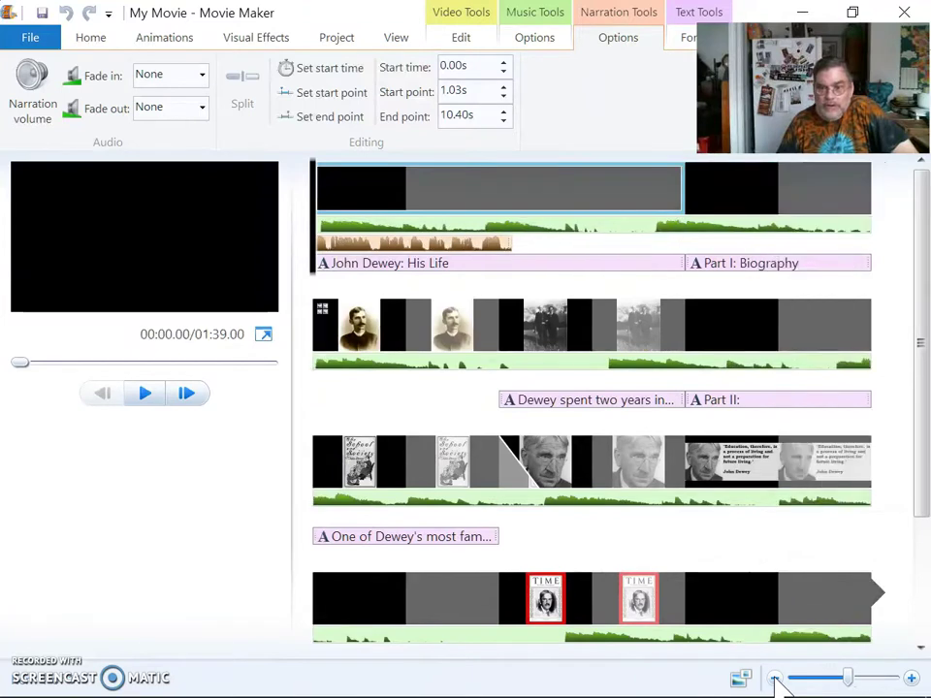
left_click(776, 679)
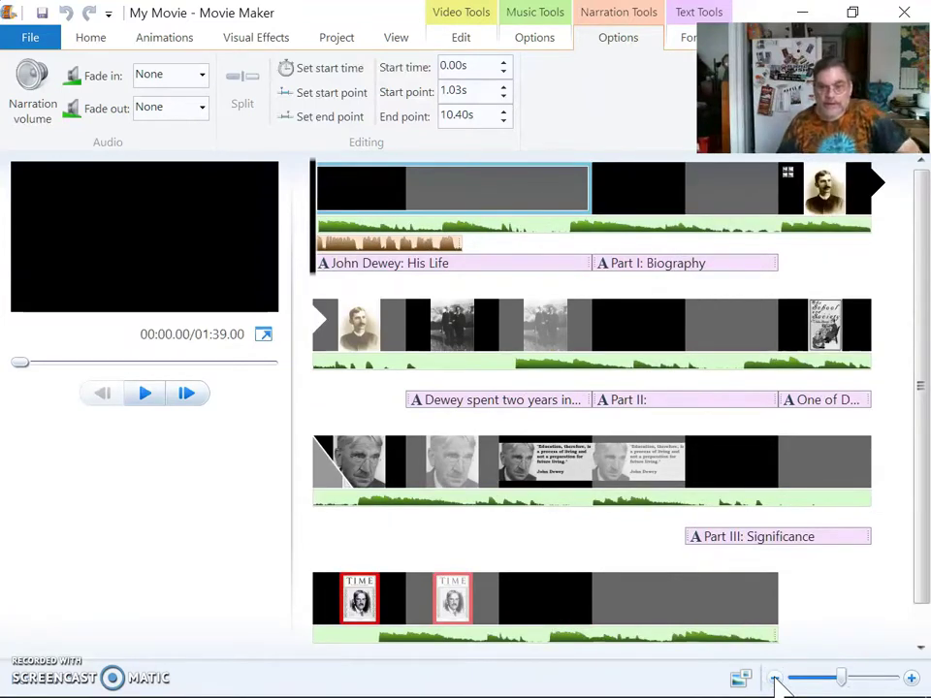
left_click(776, 679)
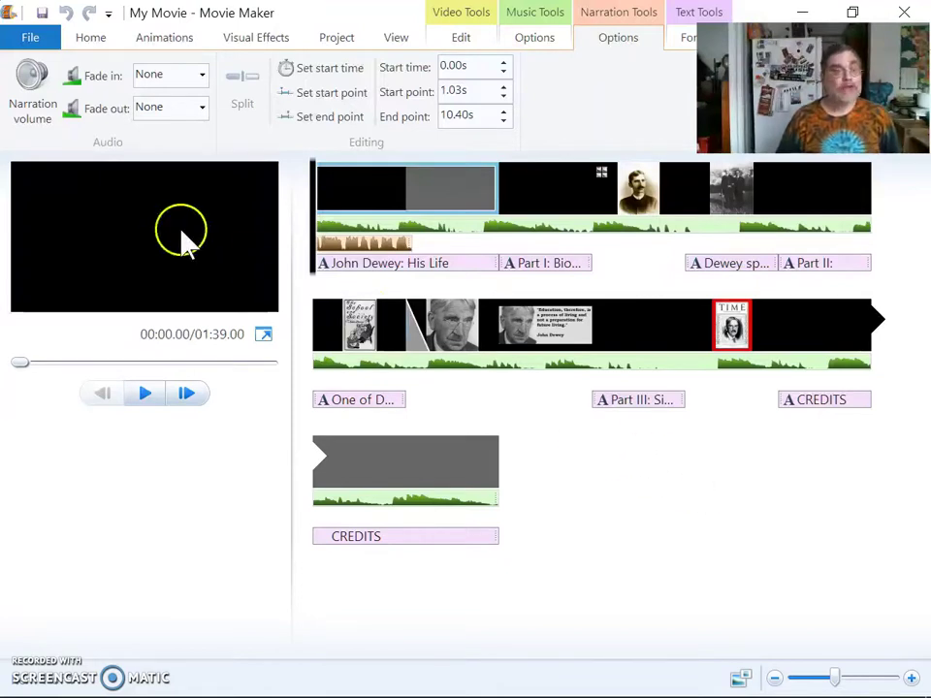
left_click(42, 15)
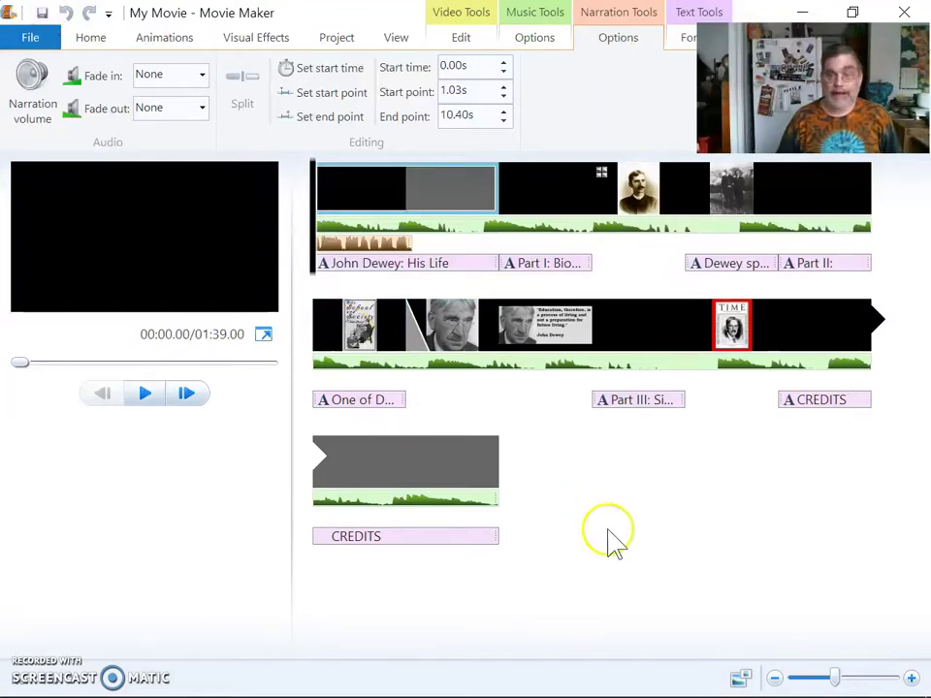
Open a new Firefox window and search Google for 'dewey laboratory school'.
key("alt+Tab")
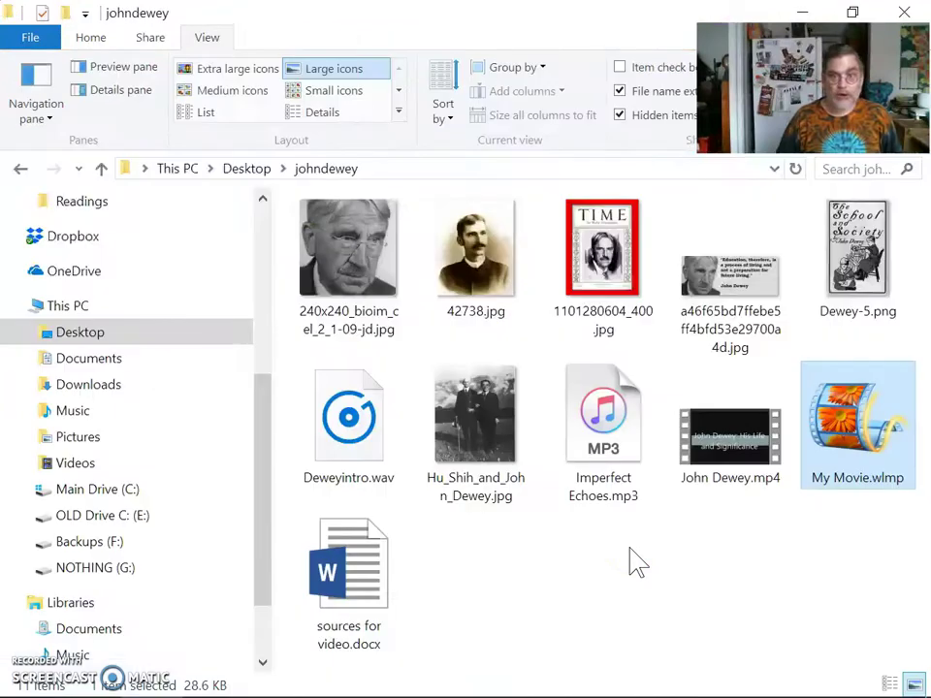
key("alt+Tab")
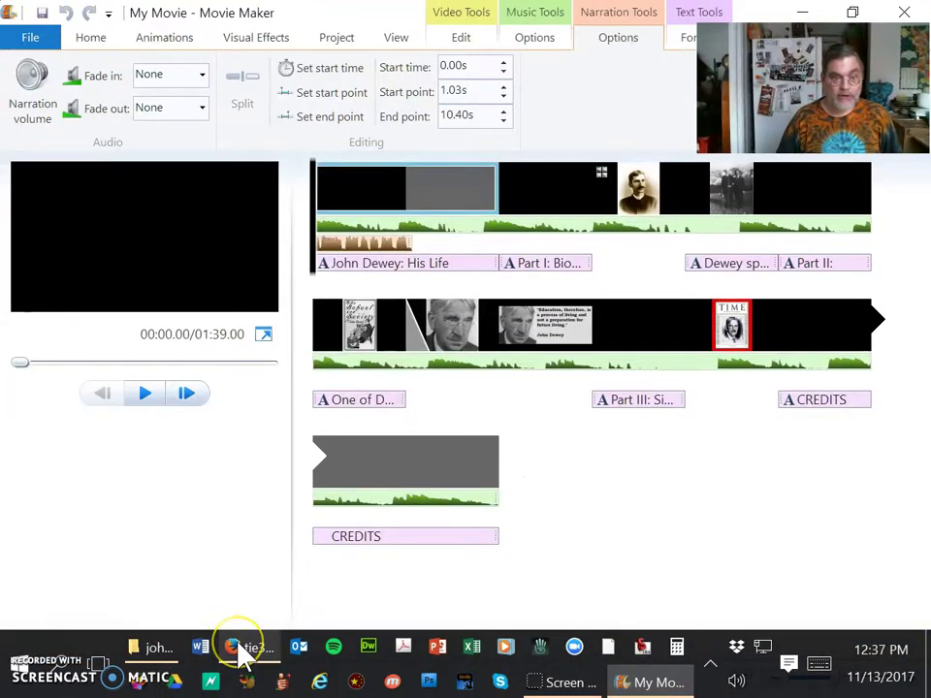
right_click(239, 654)
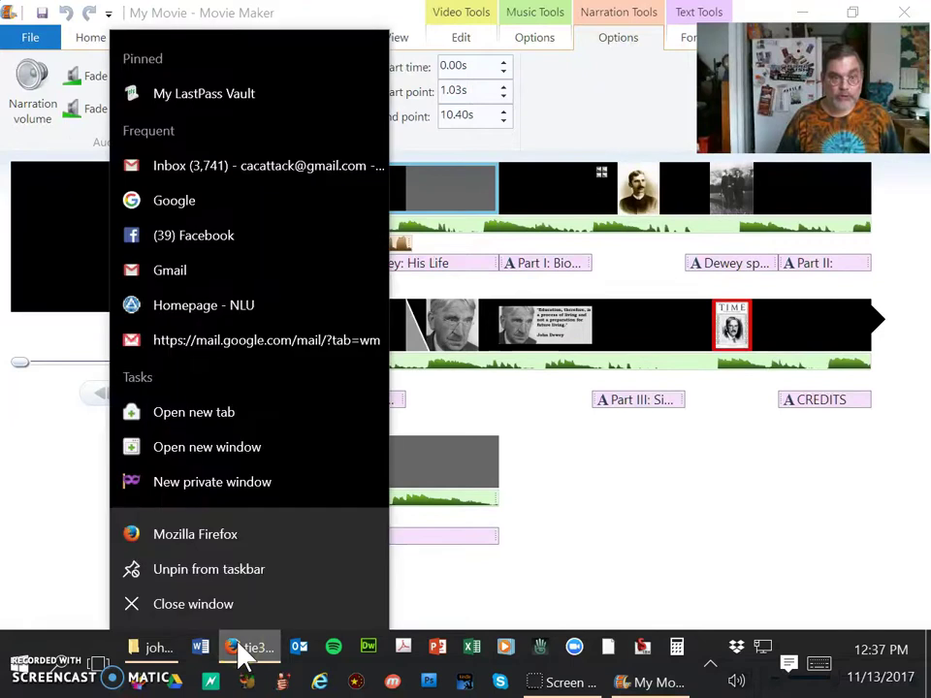
left_click(194, 459)
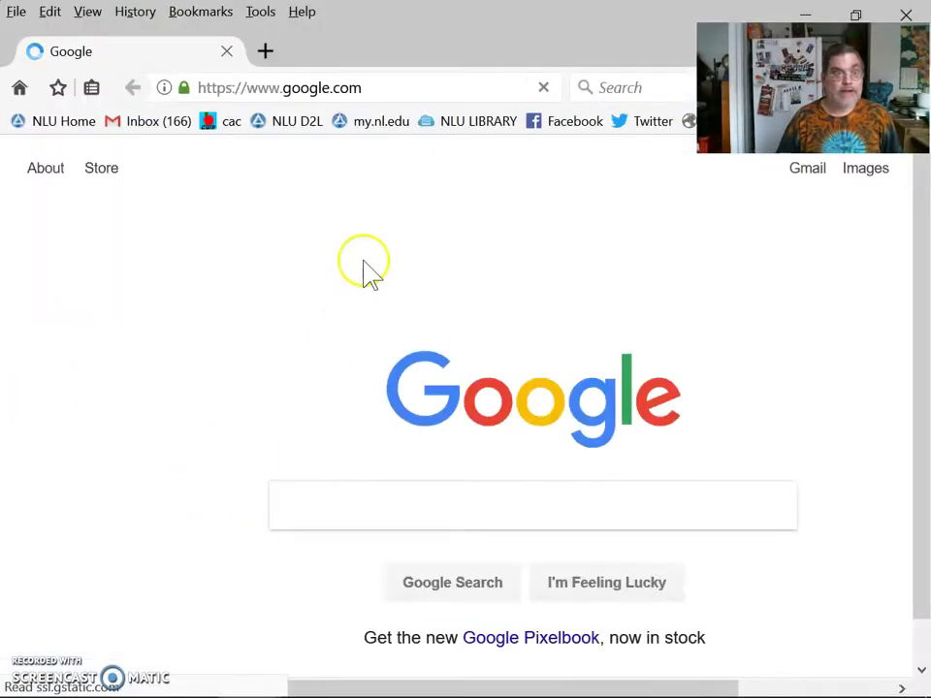
left_click(407, 511)
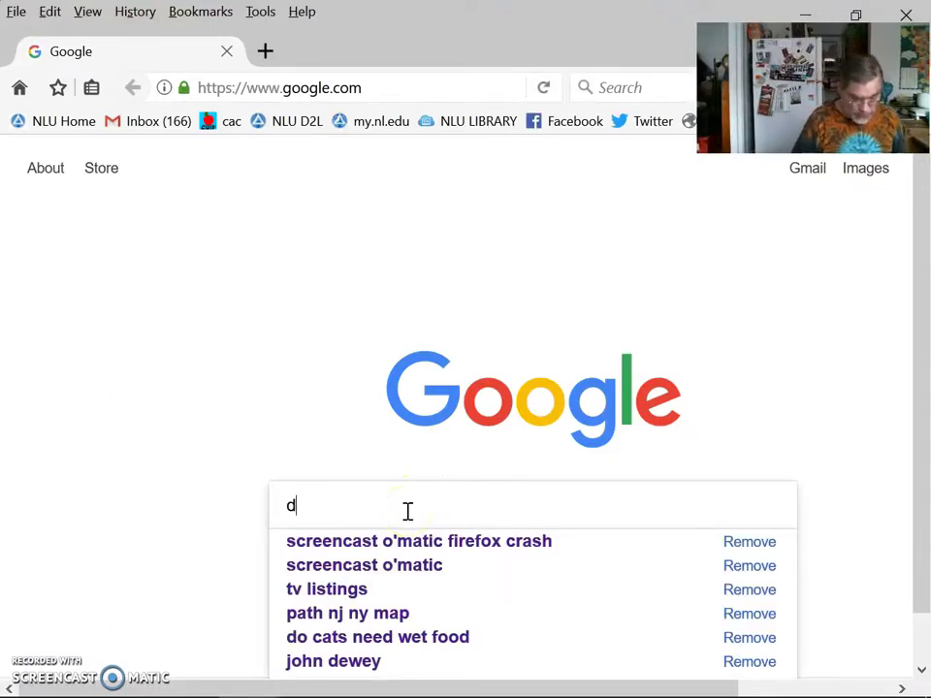
type("dewey laboratory school")
key("Return")
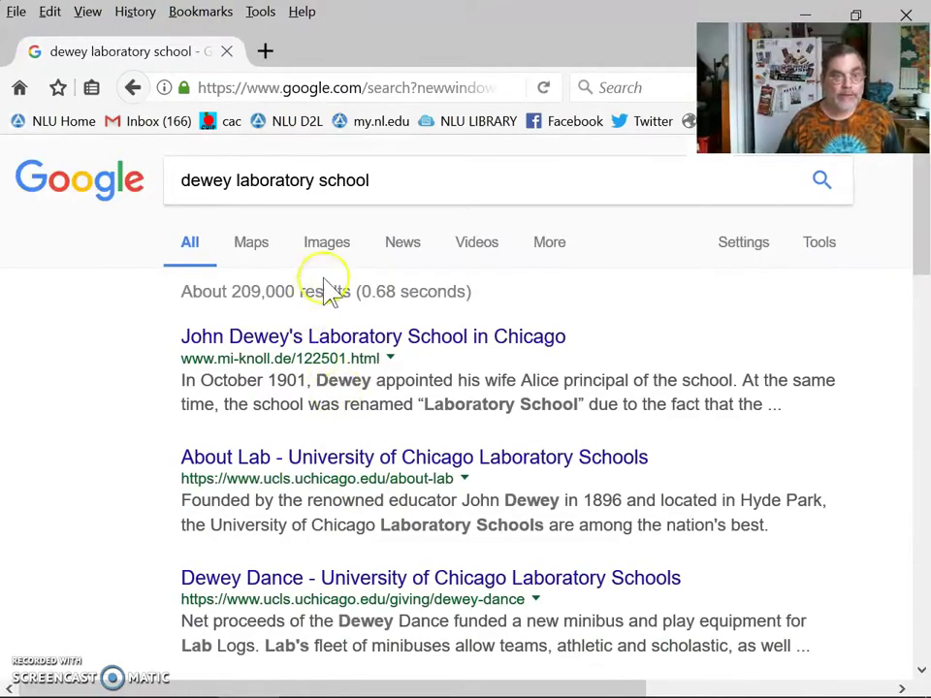
Switch to image results, preview the pet rabbits garden photo, and close the extra tabs.
left_click(339, 259)
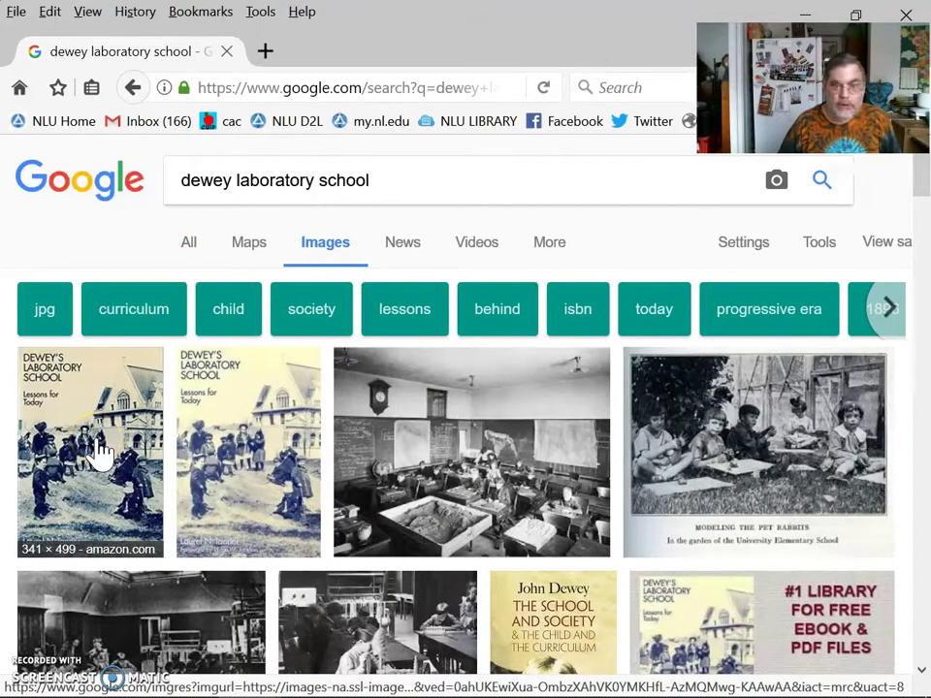
left_click(504, 471)
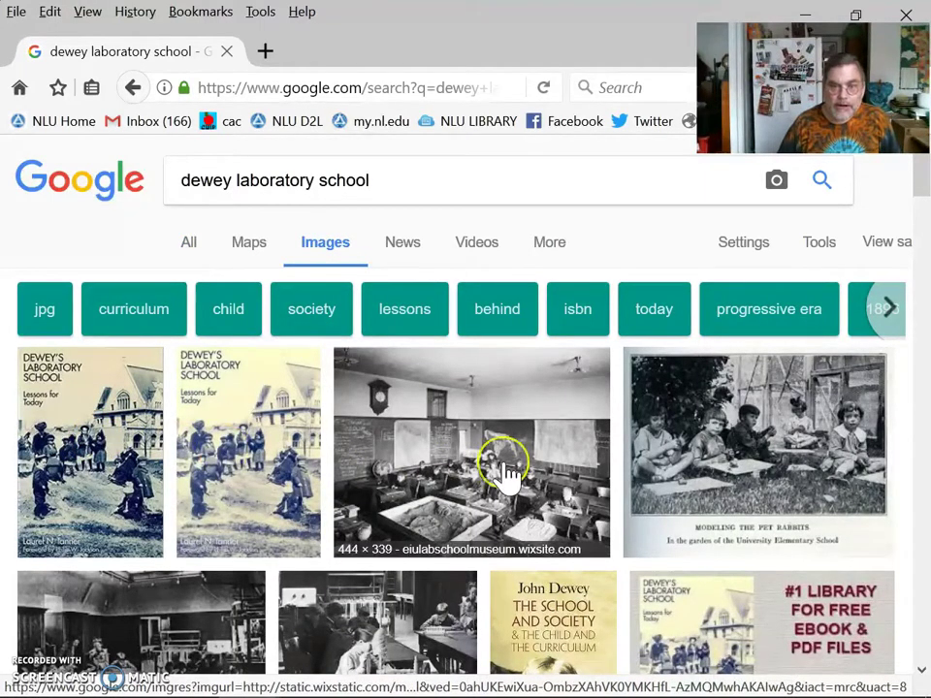
left_click(755, 447)
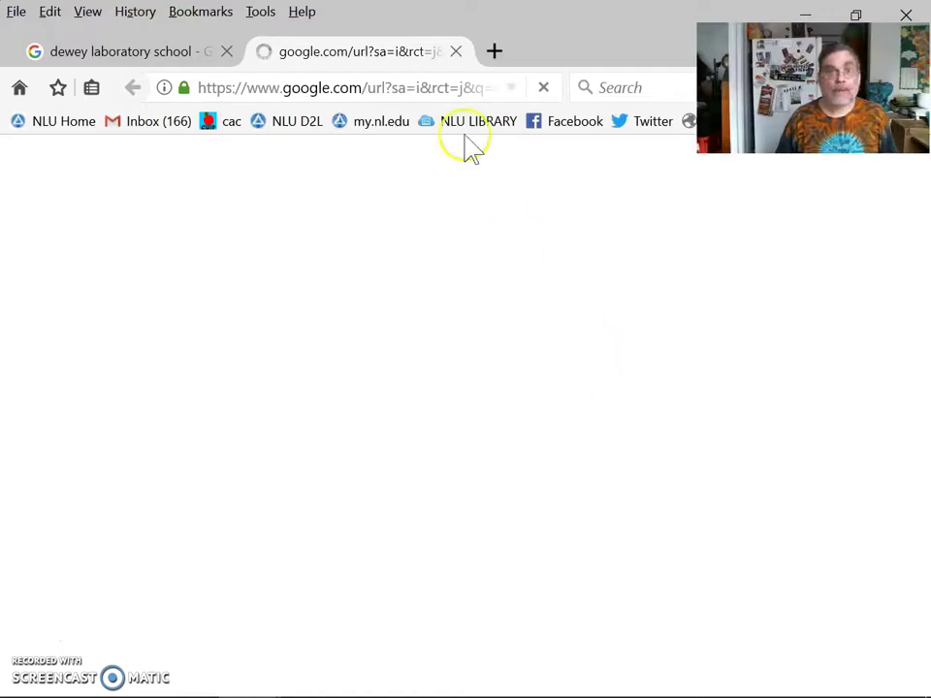
left_click(456, 52)
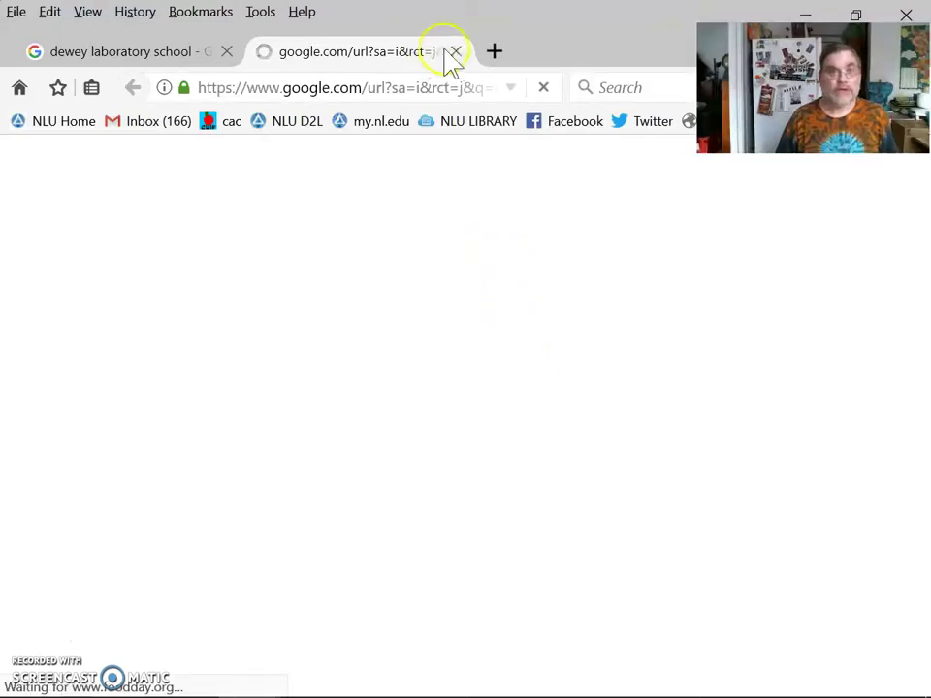
left_click(457, 52)
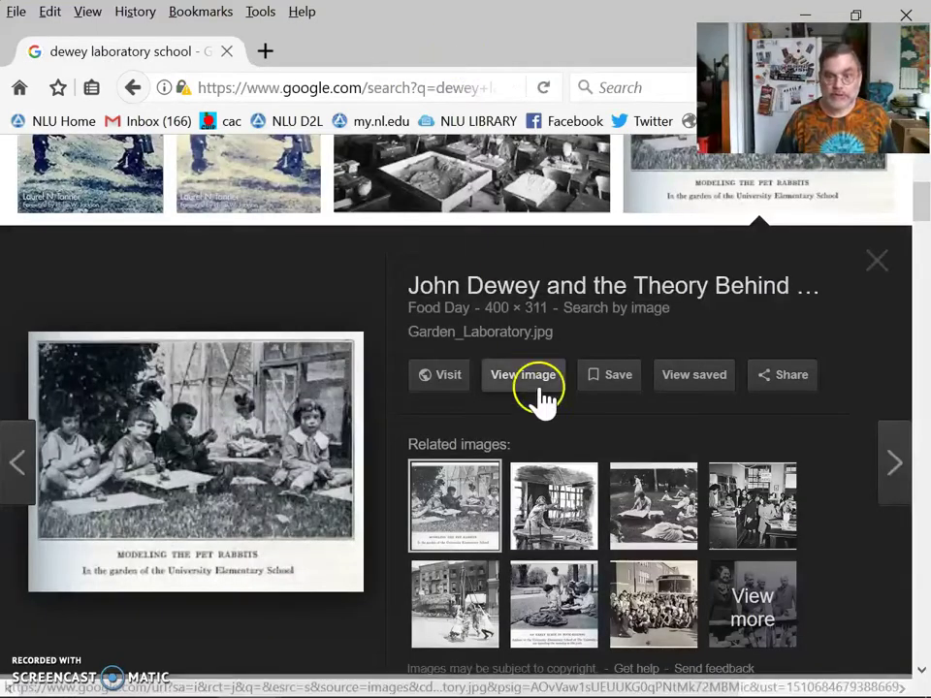
Browse related previews and open the park book-reading photo full-size in a new tab.
left_click(657, 531)
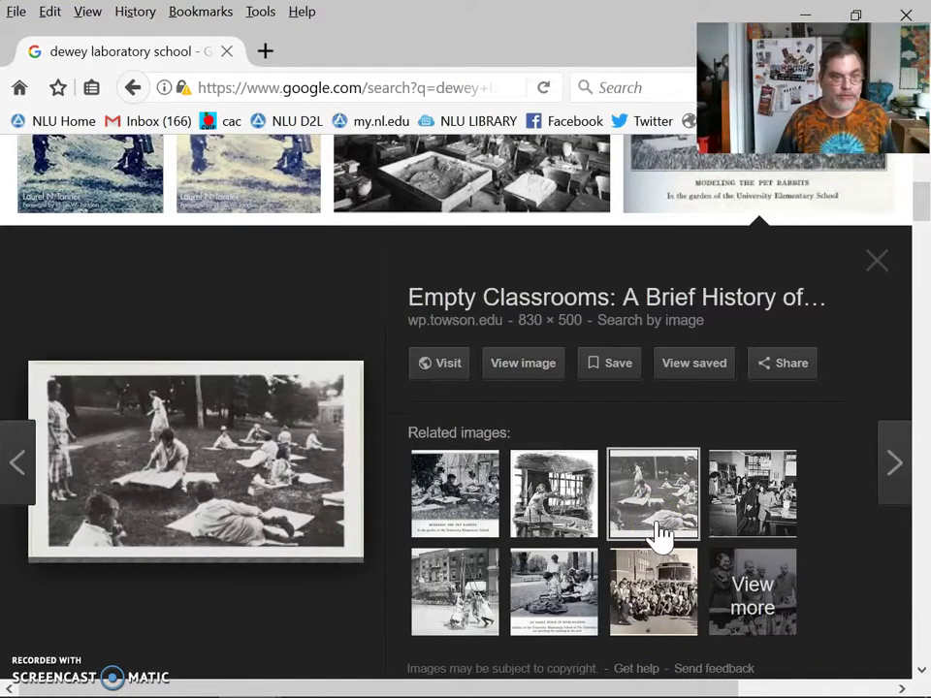
left_click(735, 512)
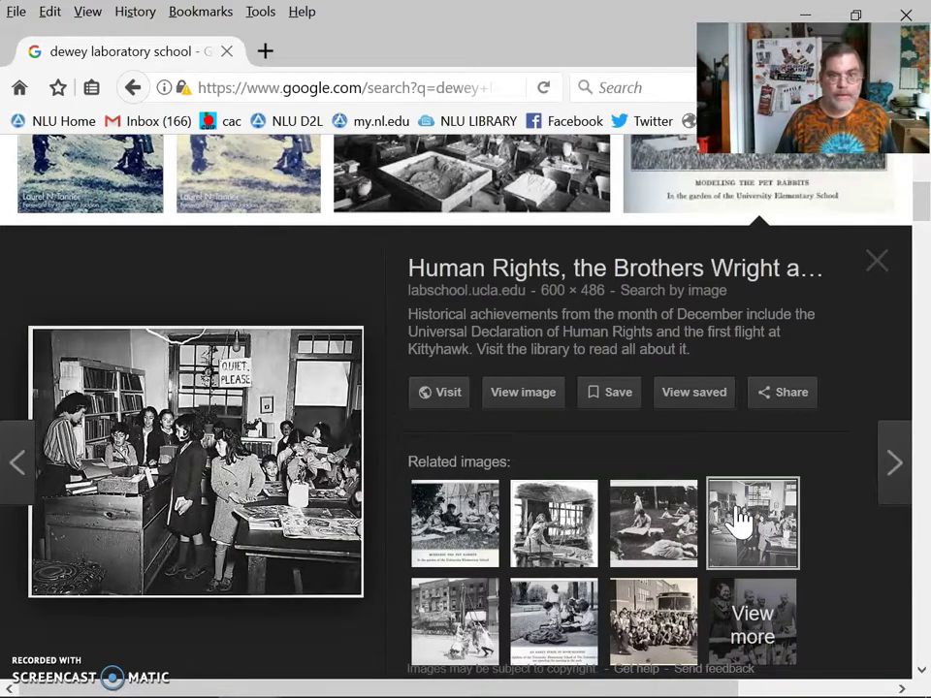
left_click(468, 618)
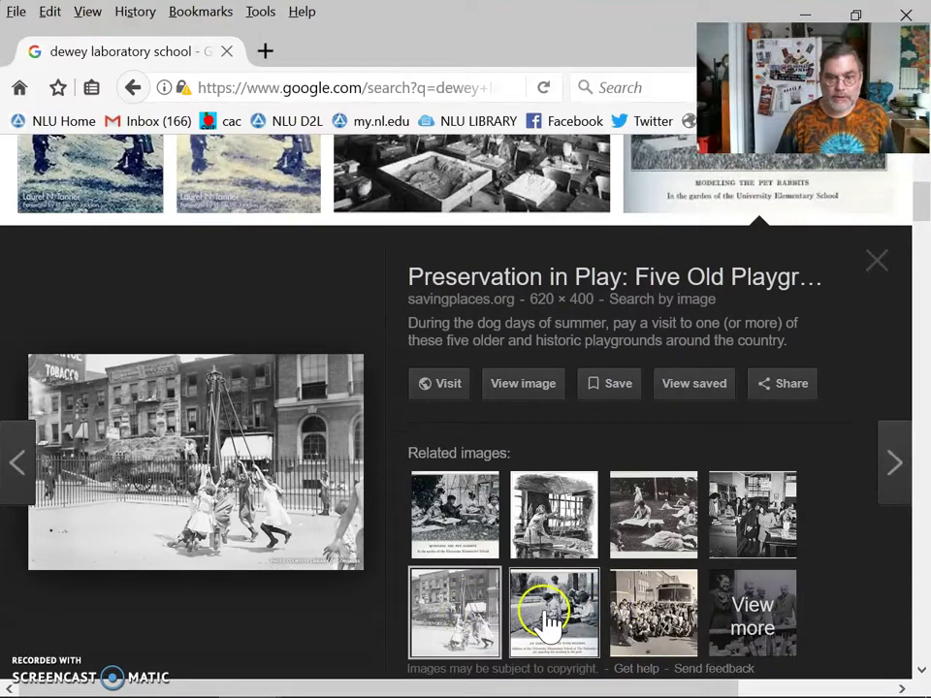
left_click(546, 625)
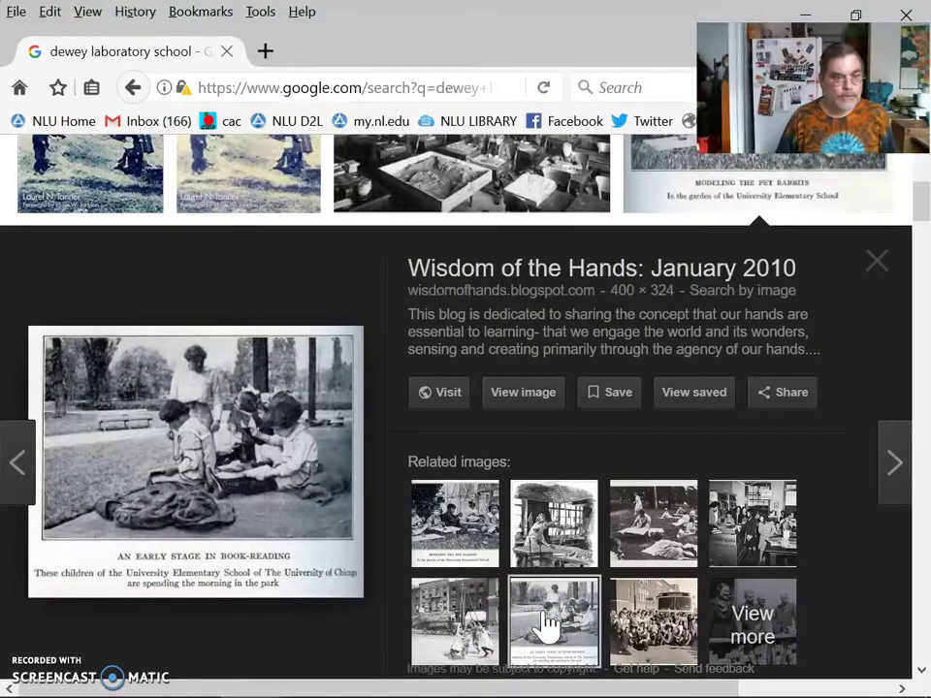
left_click(531, 400)
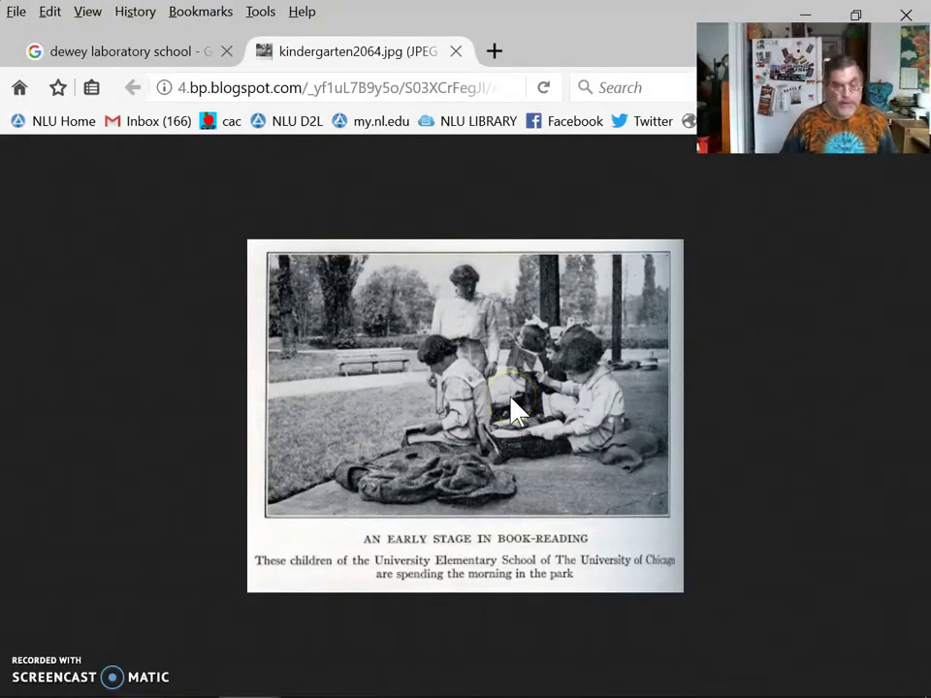
Save the image with Save Image As into Desktop › johndewey as kindergarten2064.jpg.
right_click(514, 412)
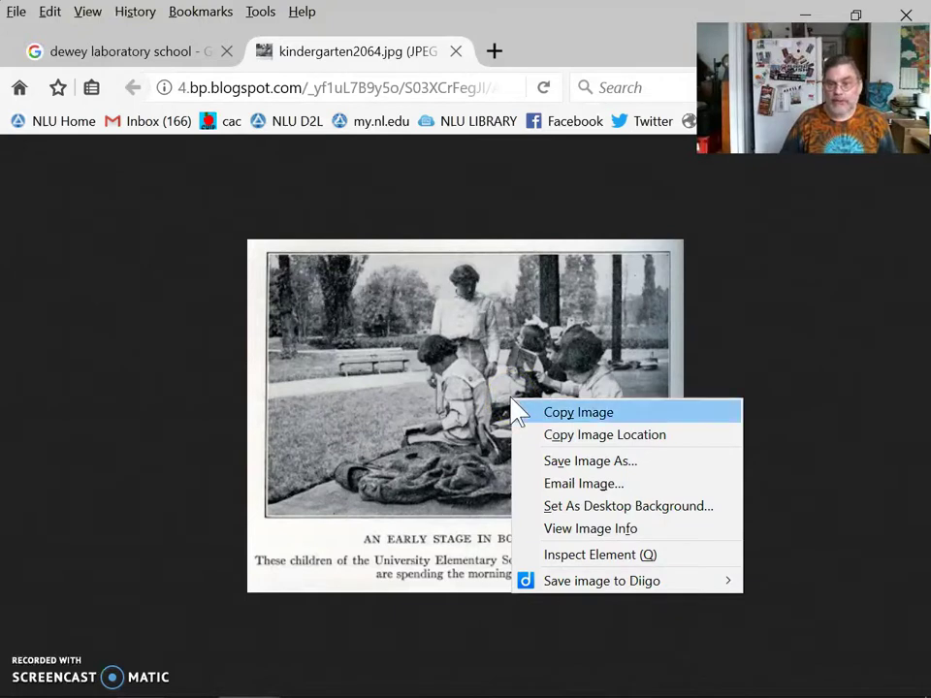
left_click(541, 460)
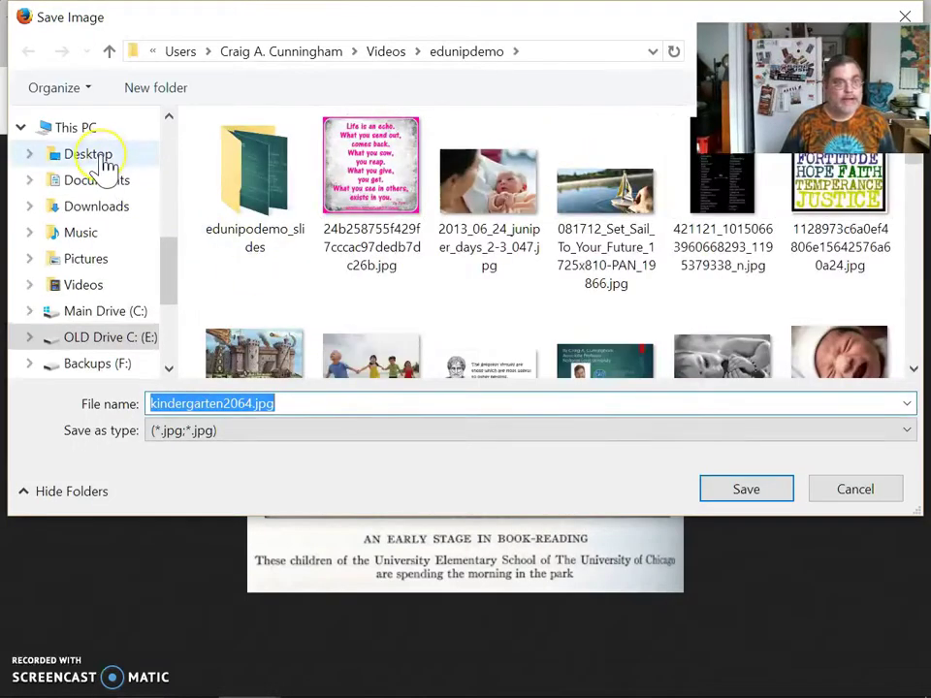
left_click(101, 158)
double_click(254, 189)
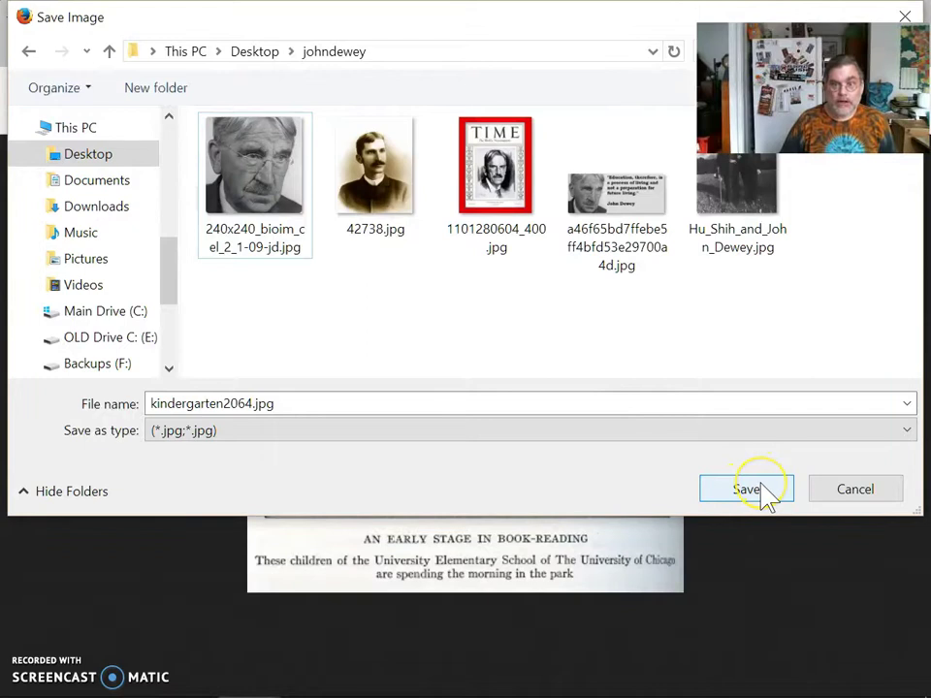
left_click(763, 485)
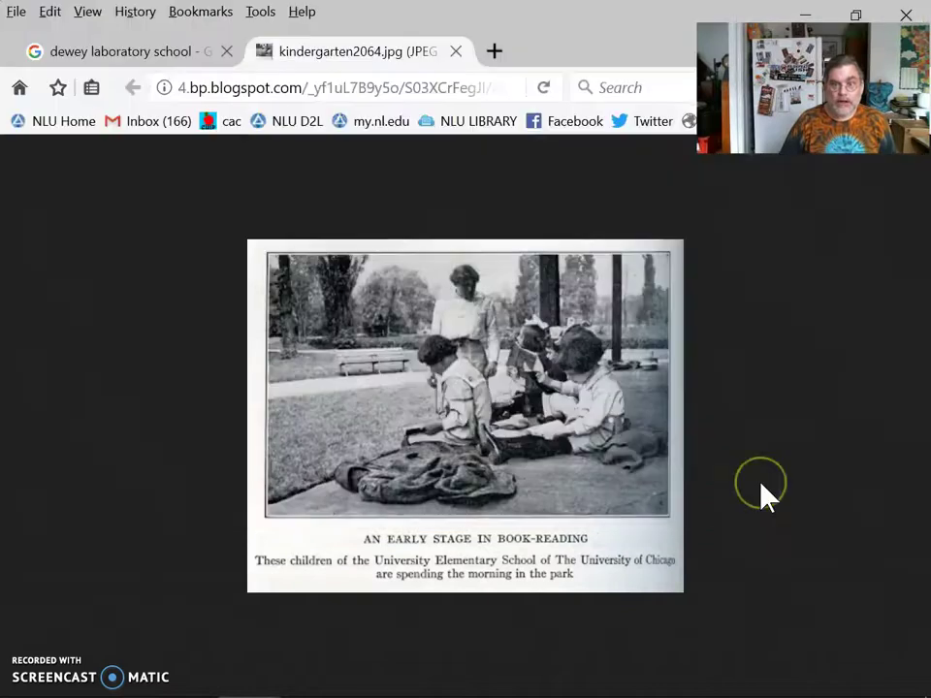
Copy the image's web address and select the 'sources for video' file in the johndewey folder.
left_click(374, 87)
key("ctrl+c")
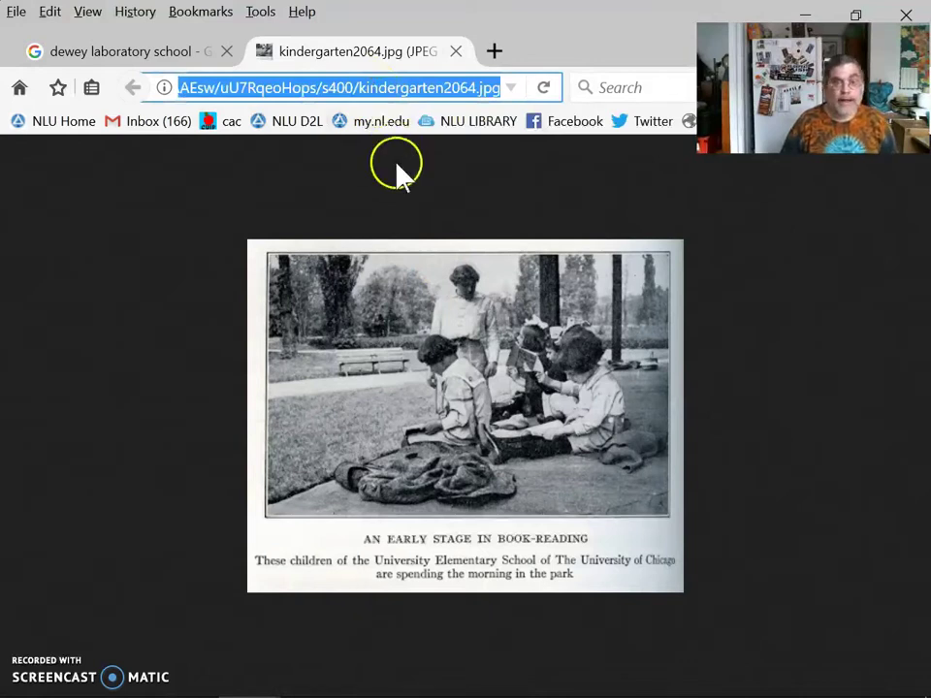
key("alt+Tab")
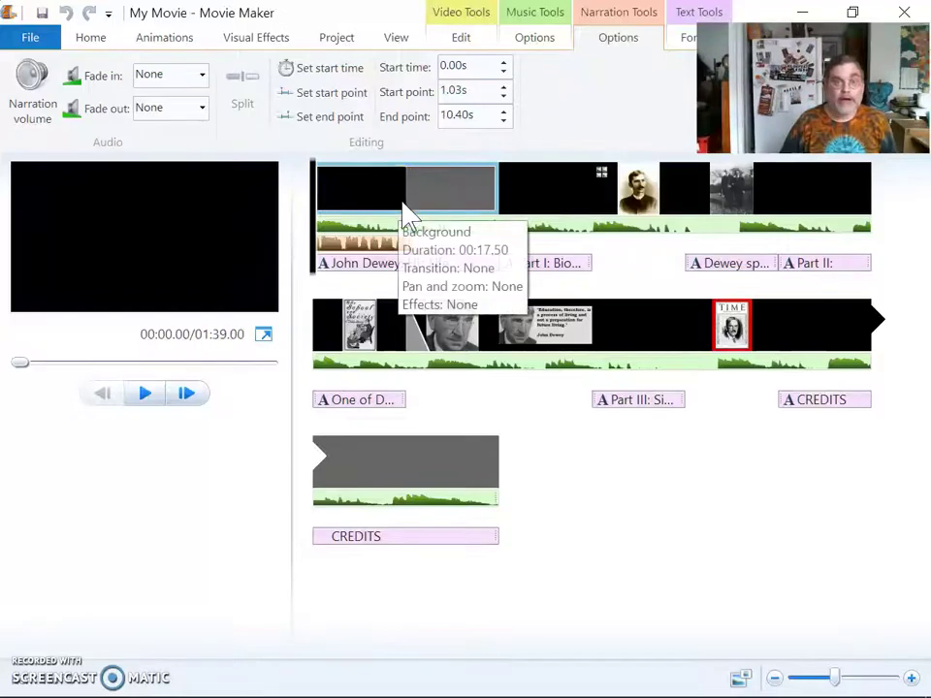
key("alt+Tab")
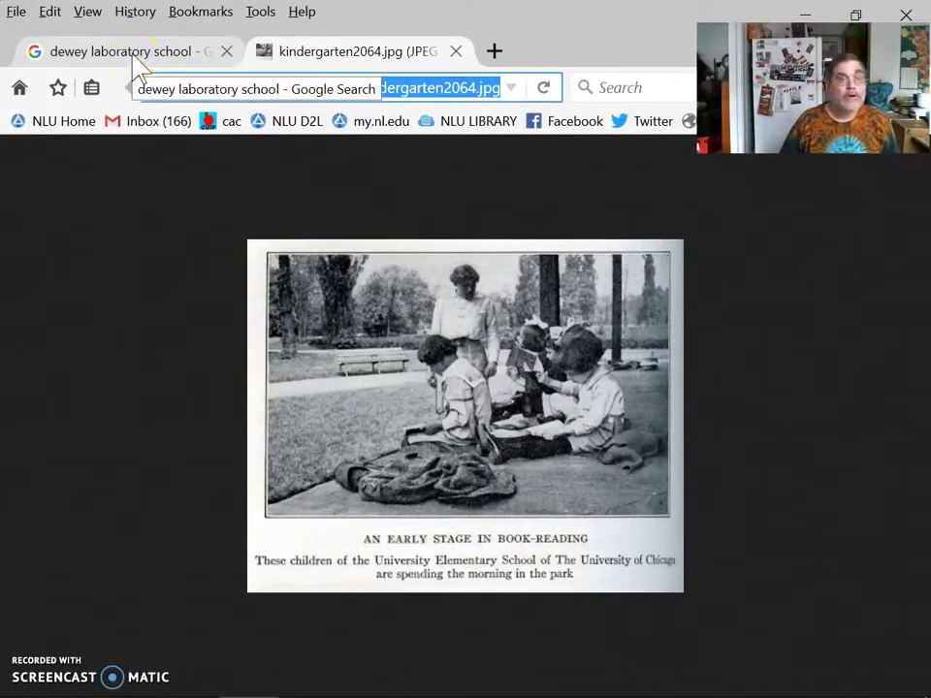
key("alt+Tab")
key("Tab")
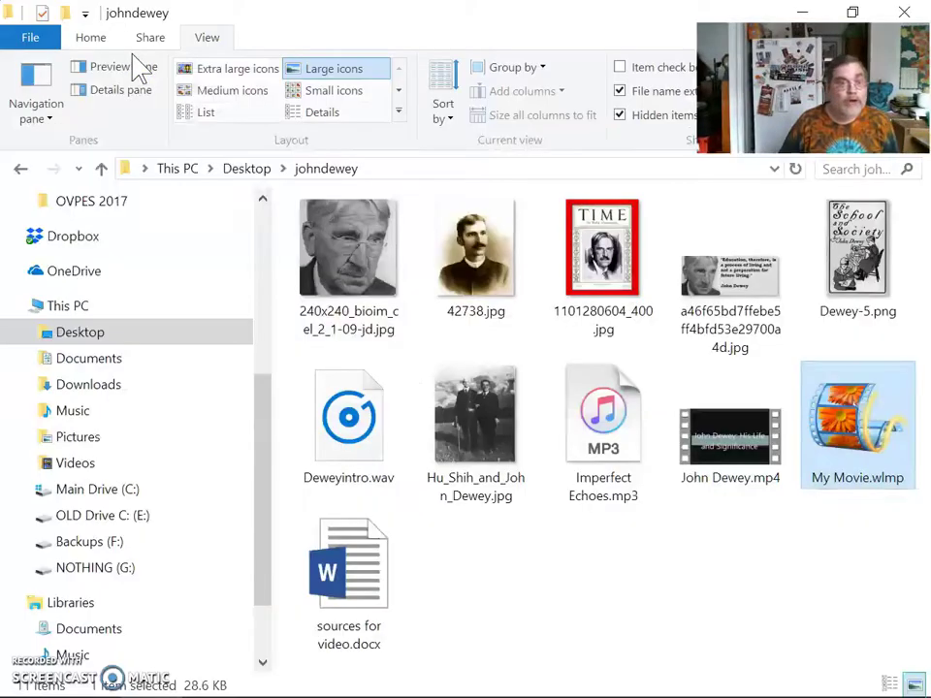
left_click(349, 548)
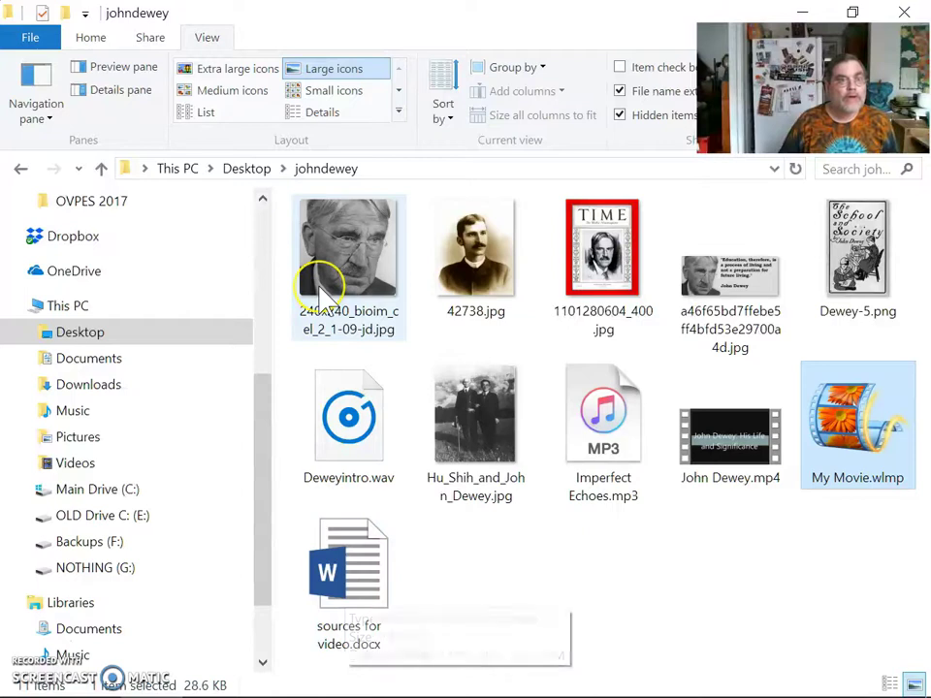
In Google Drive, open the johndewey folder and then the 'sources for video' Google Doc.
key("alt+Tab")
key("Tab")
key("Tab")
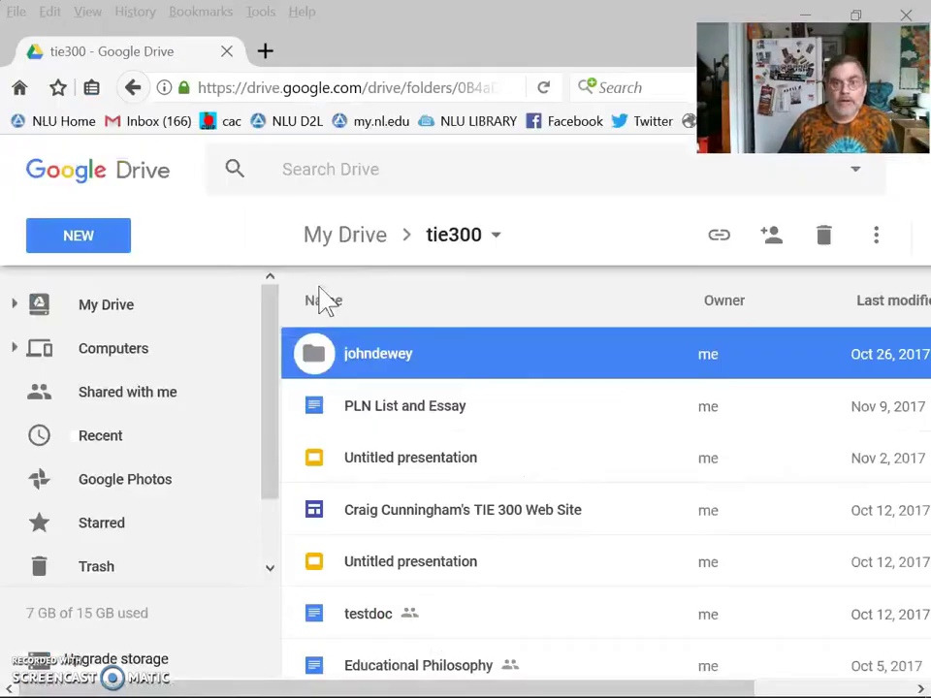
left_click(399, 353)
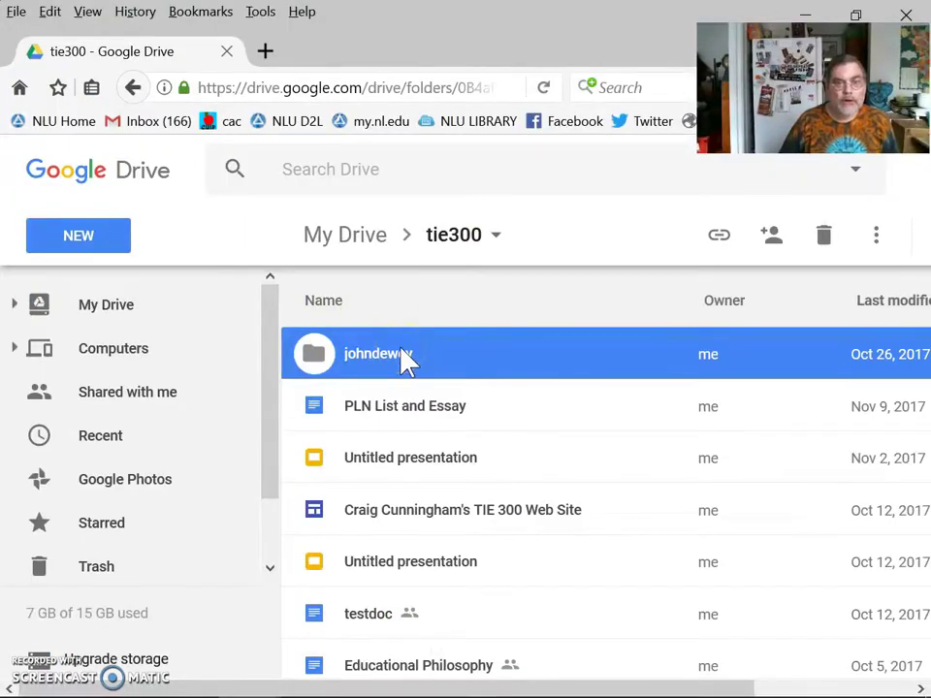
double_click(398, 367)
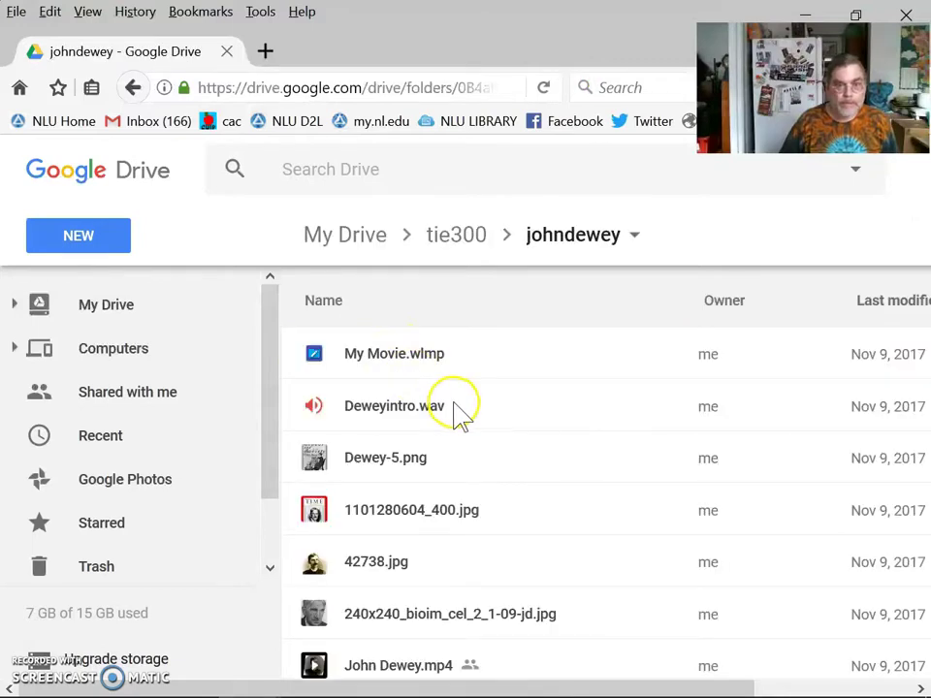
scroll(521, 456, "down", 4)
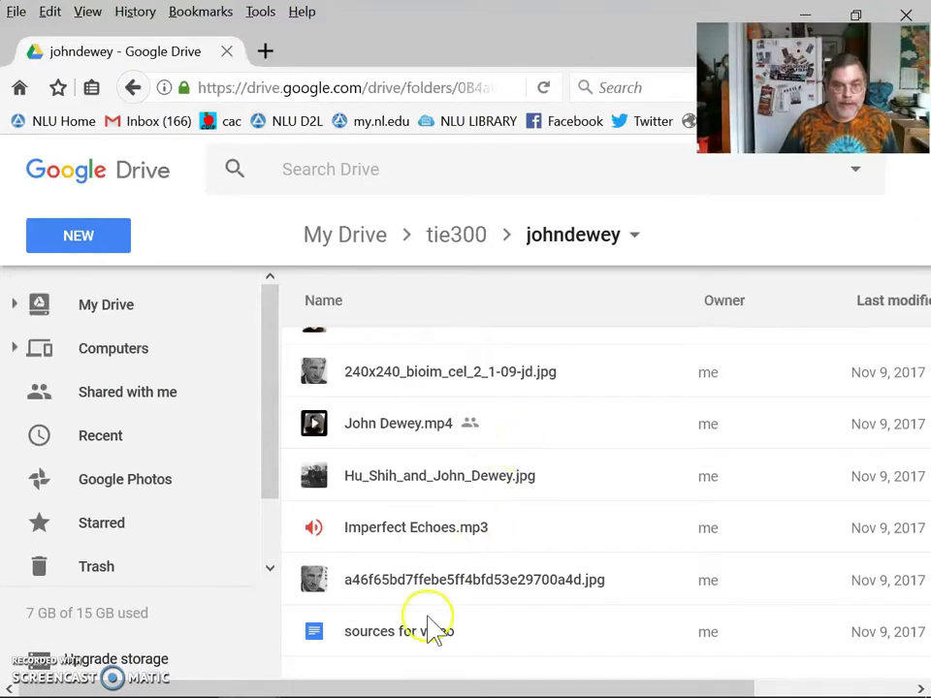
double_click(426, 636)
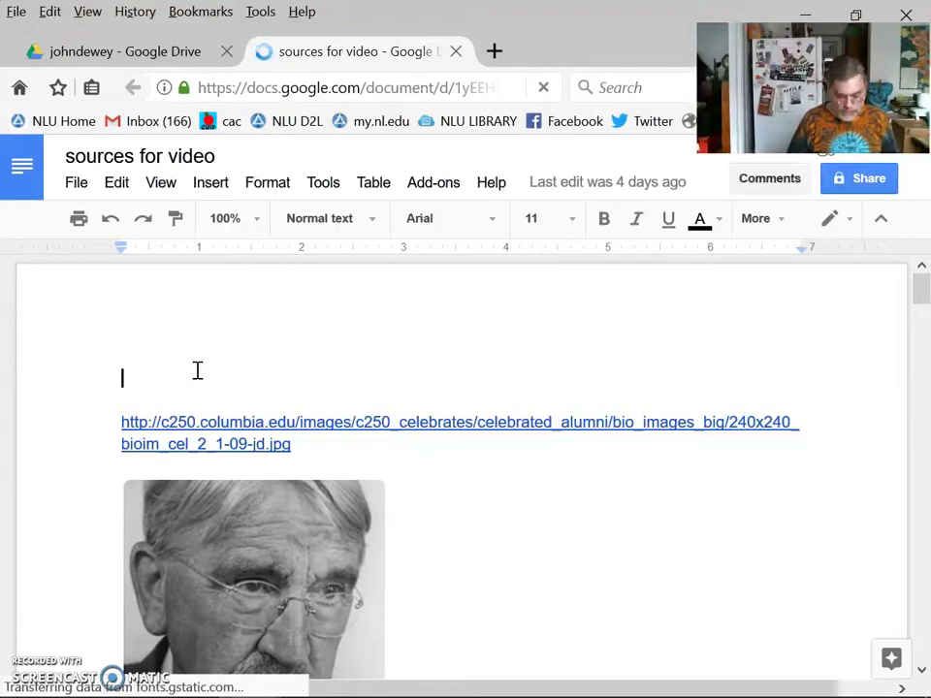
Paste the kindergarten2064.jpg link into the doc, then copy the park photo from Firefox.
key("ctrl+v")
key("Return")
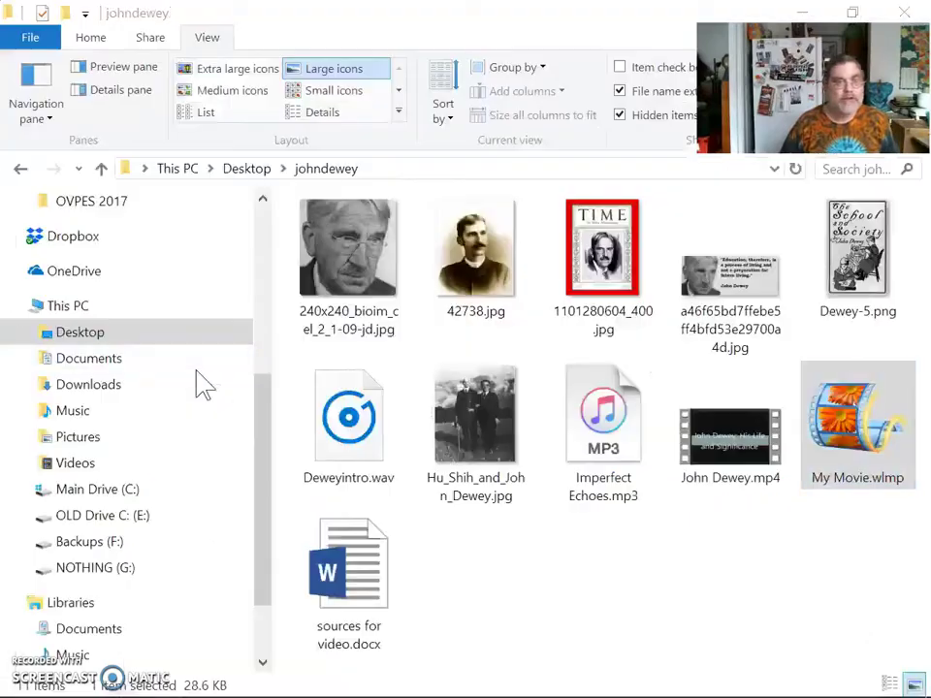
key("alt+Tab")
key("alt+Tab")
key("alt+Tab")
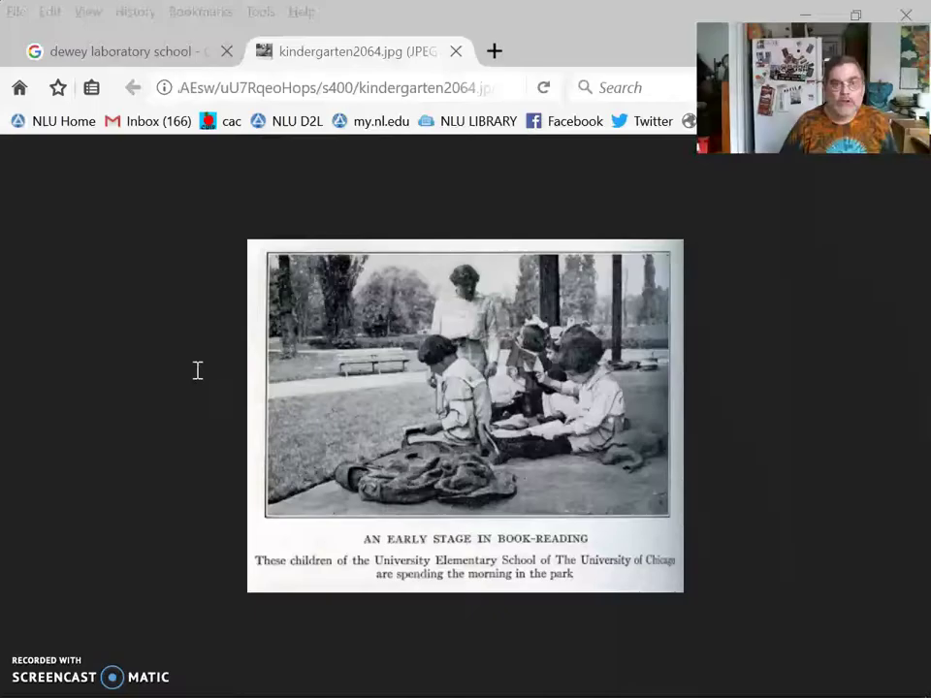
right_click(401, 369)
left_click(427, 382)
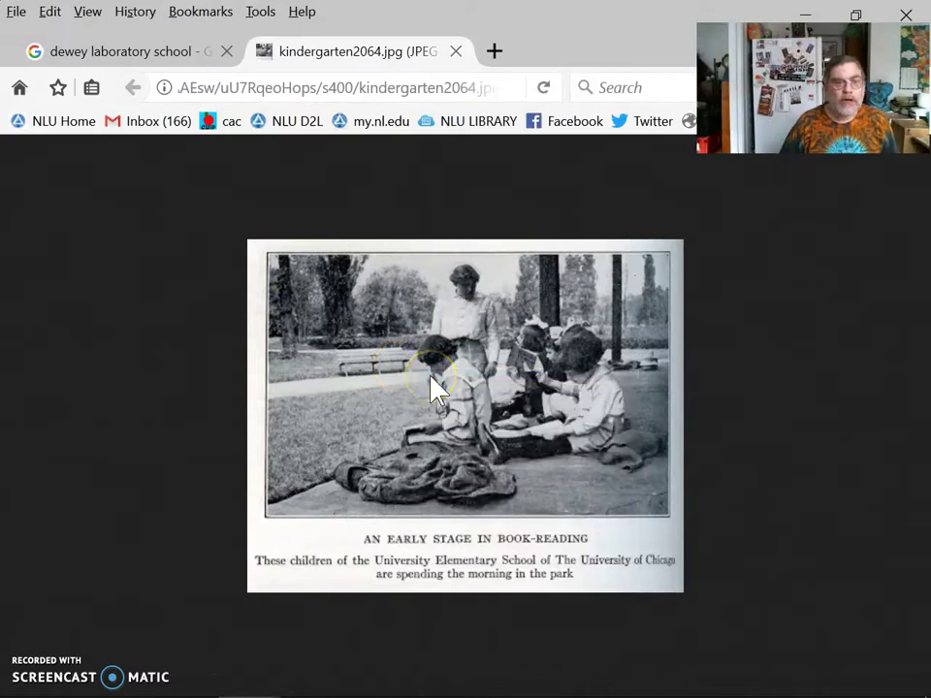
Paste the park photo into the 'sources for video' doc and close its tab.
key("alt+Tab")
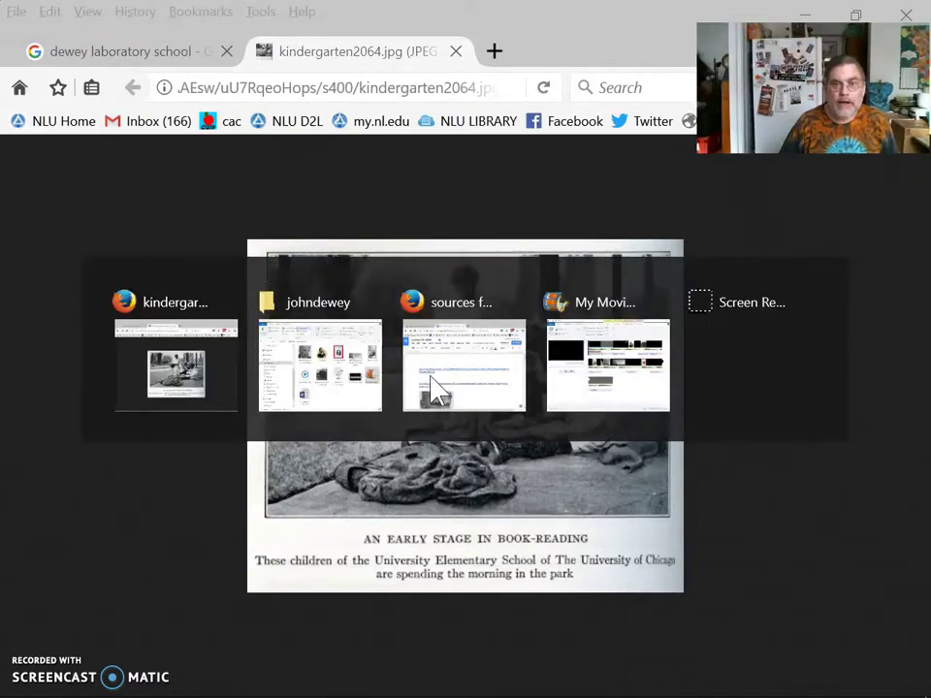
key("alt+Tab")
key("ctrl+v")
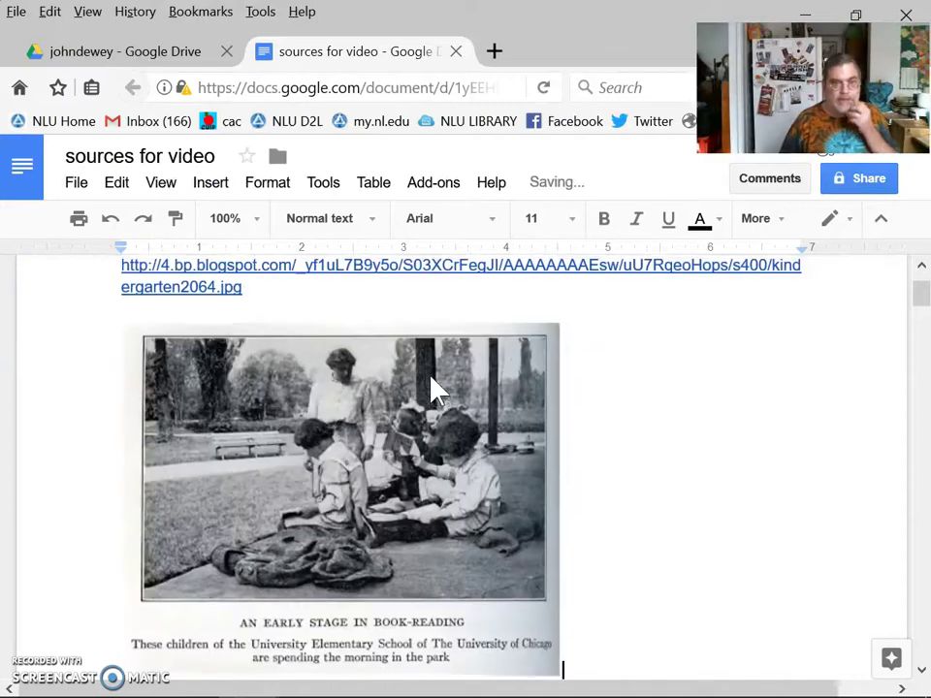
left_click(428, 274)
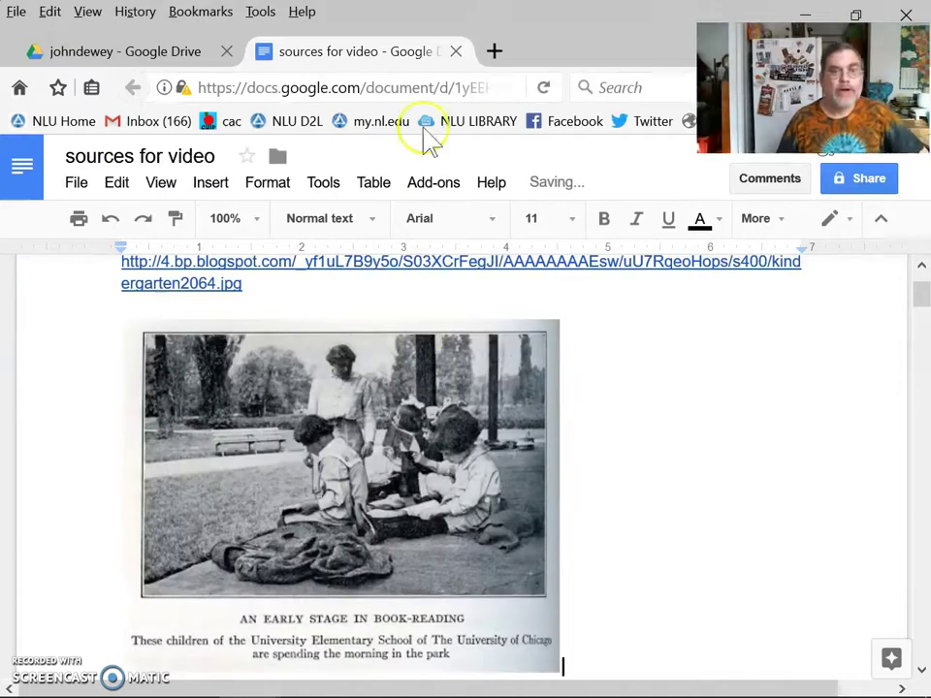
left_click(456, 52)
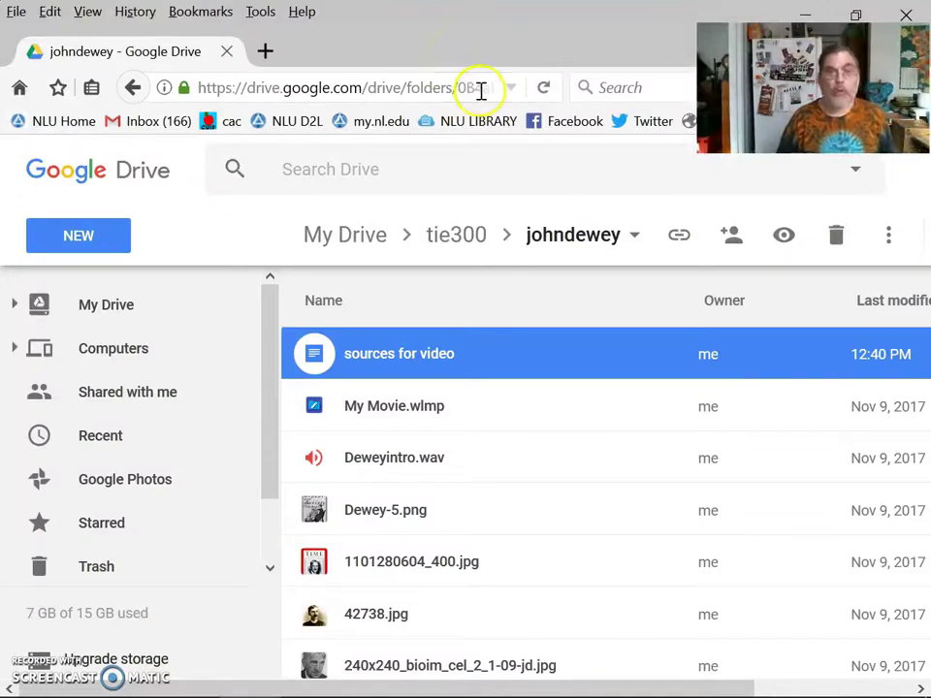
Refresh the johndewey folder, select kindergarten2064.jpg, and return to Movie Maker.
key("alt+Tab")
key("alt+Tab")
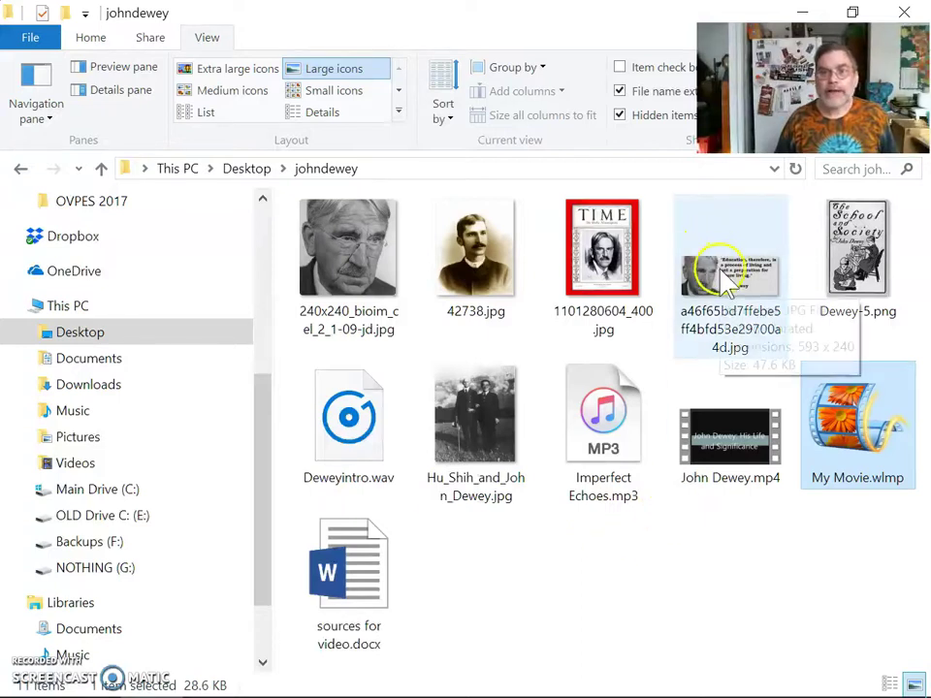
left_click(795, 169)
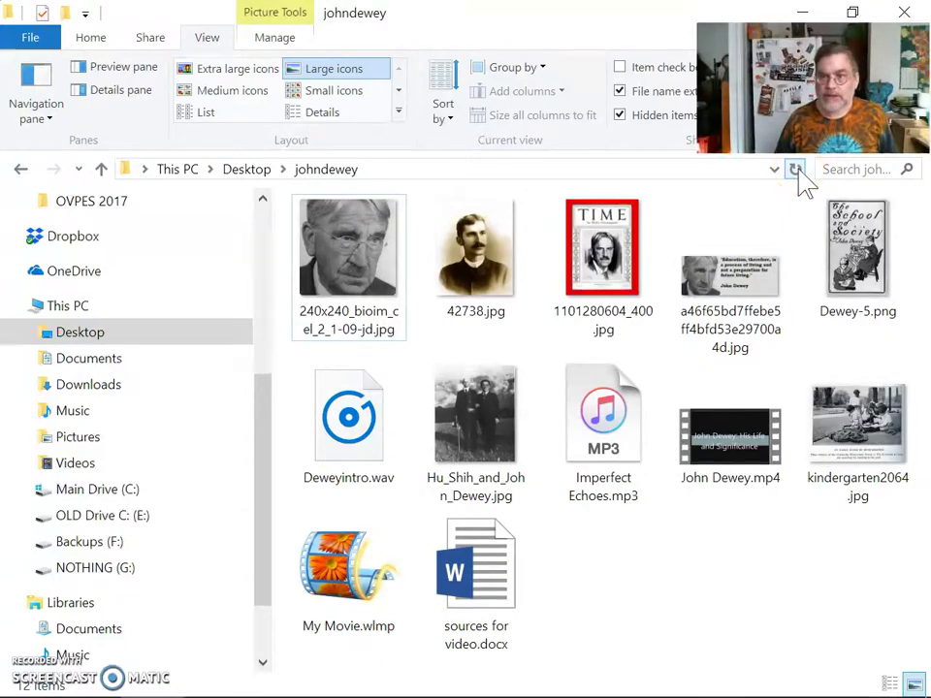
left_click(854, 396)
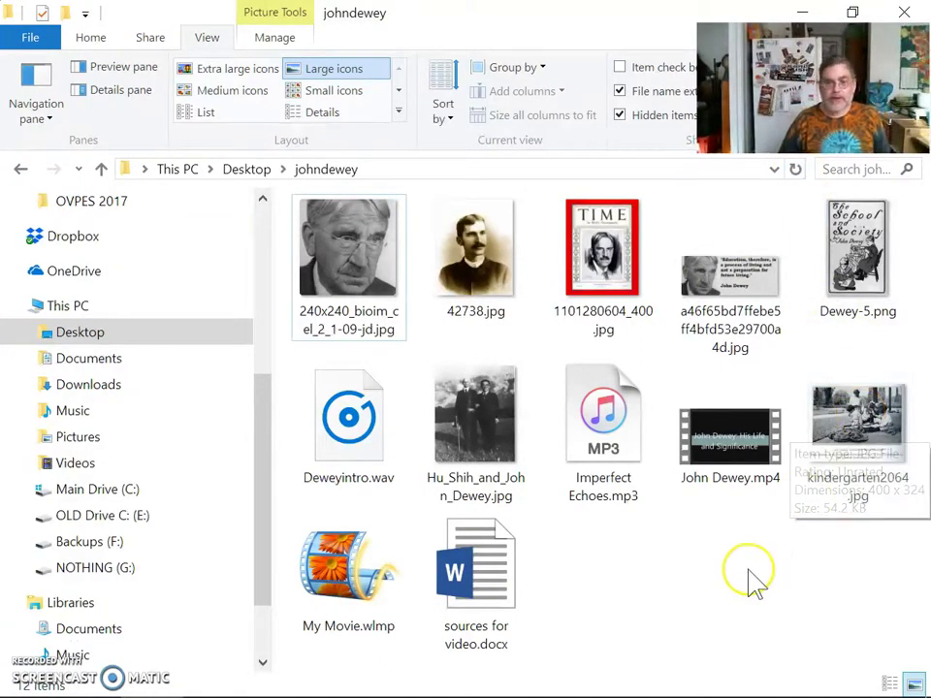
key("alt+Tab")
key("alt+Tab")
key("alt+Tab")
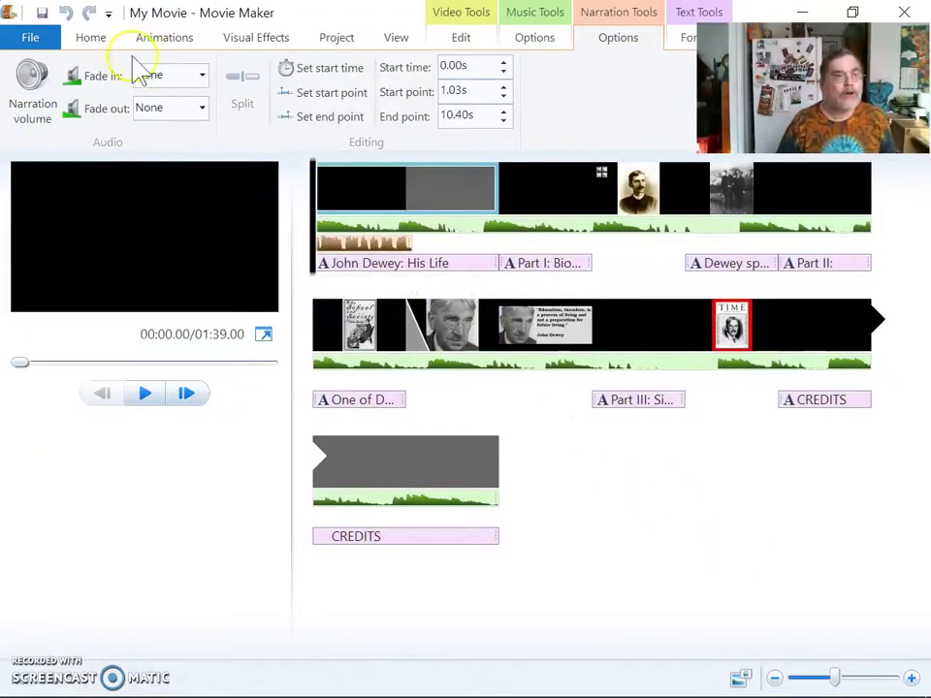
Add kindergarten2064.jpg from Desktop › johndewey to the movie with Add videos and photos.
left_click(91, 39)
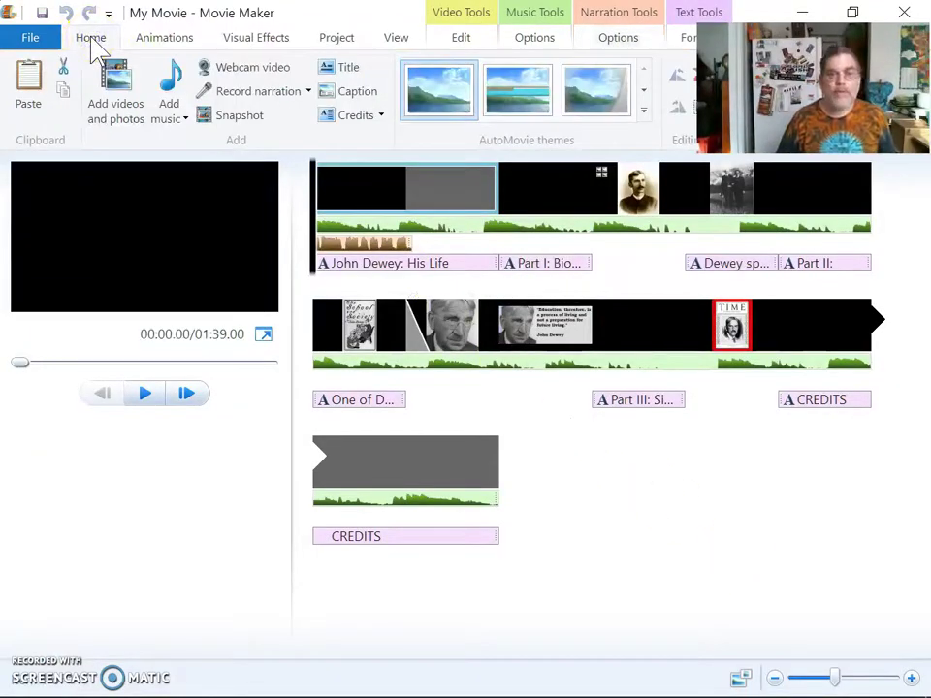
left_click(119, 79)
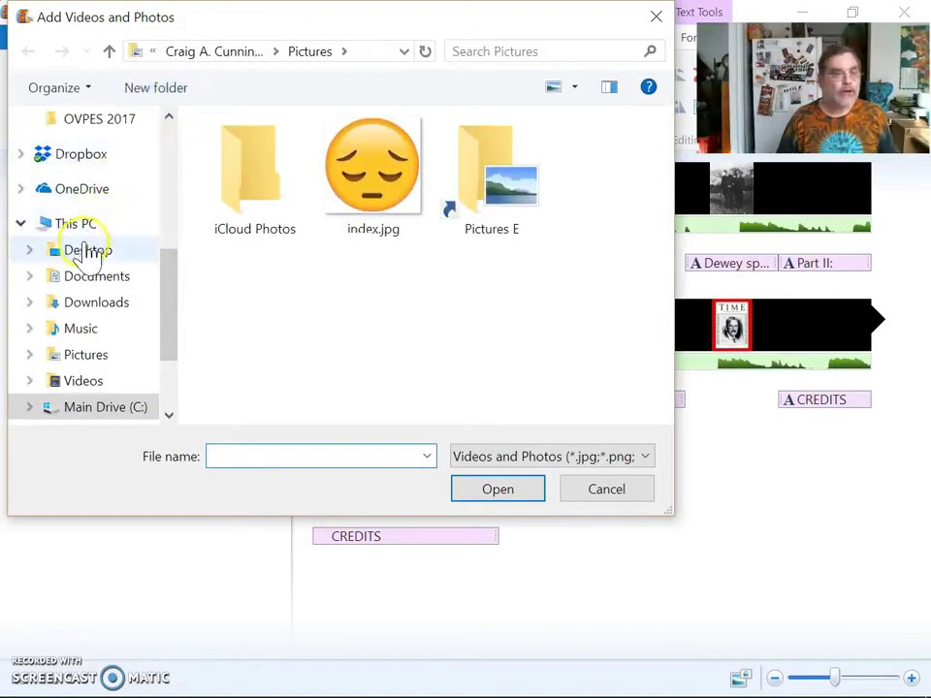
left_click(90, 254)
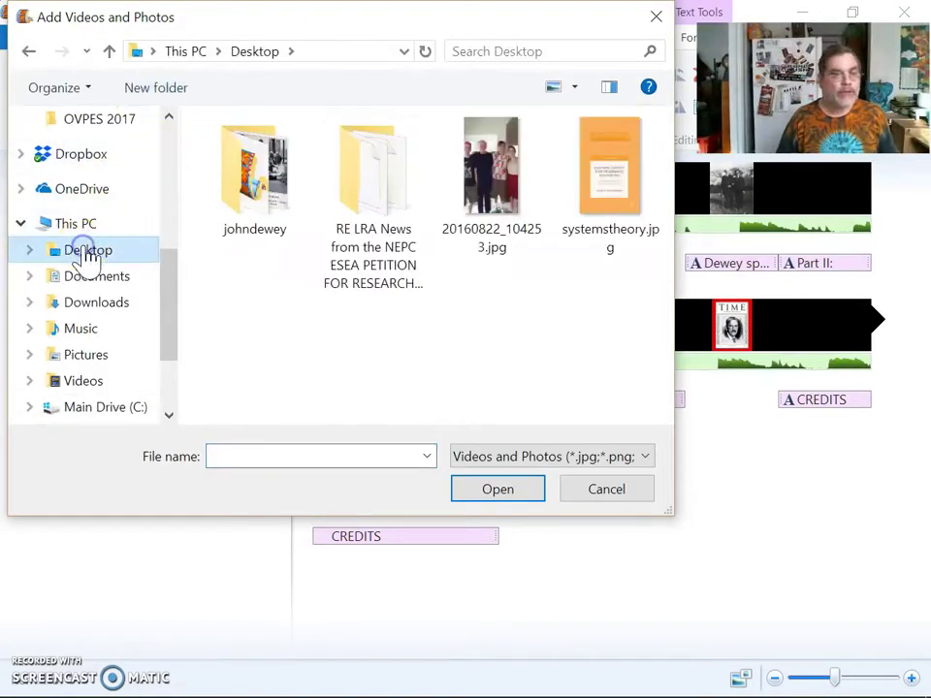
left_click(235, 187)
double_click(236, 194)
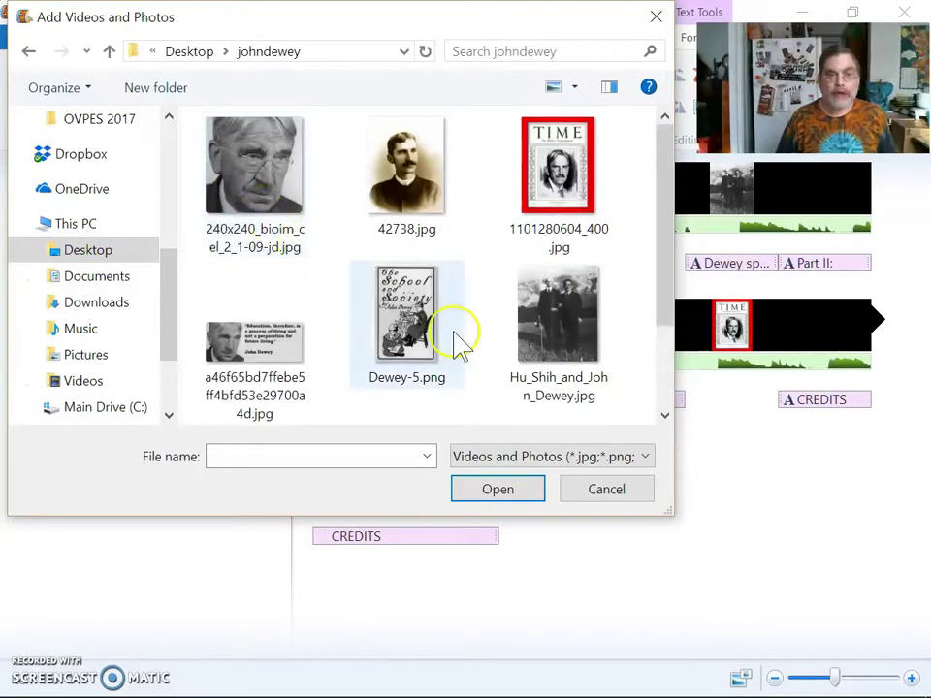
scroll(482, 353, "down", 1)
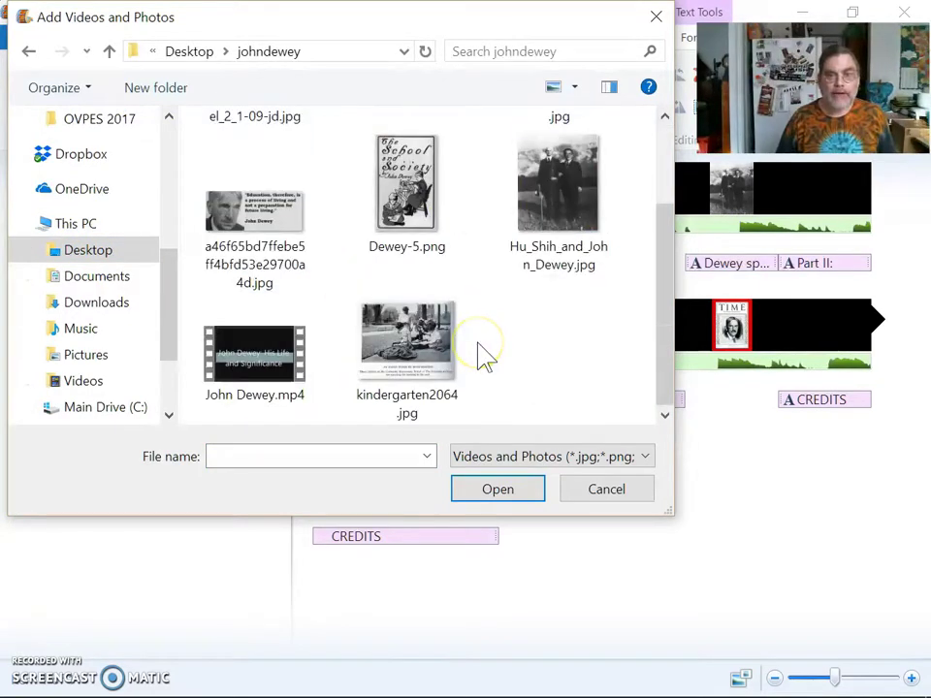
left_click(403, 369)
left_click(466, 494)
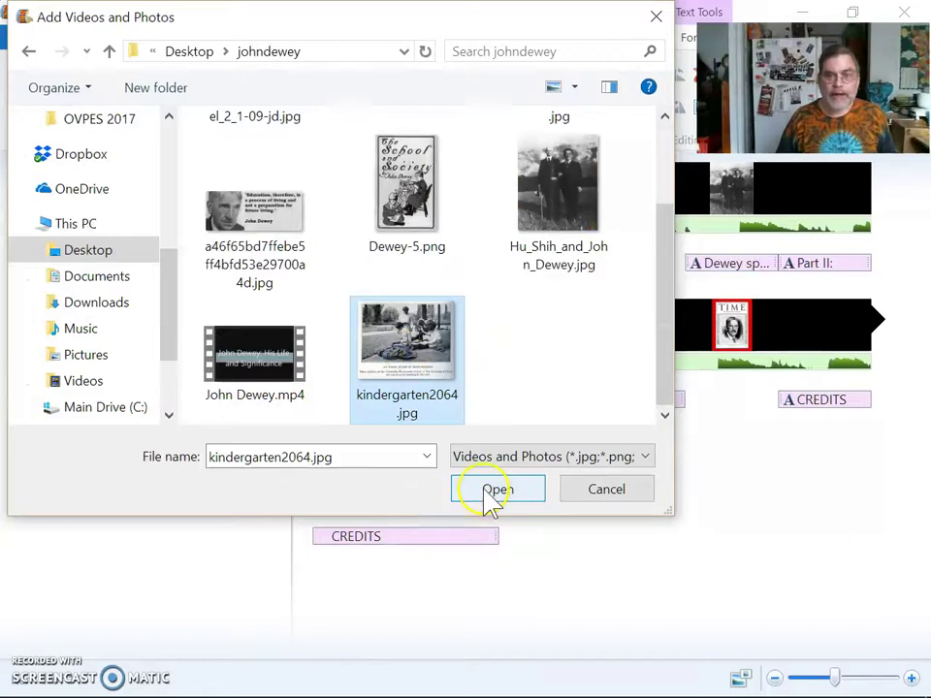
left_click(497, 490)
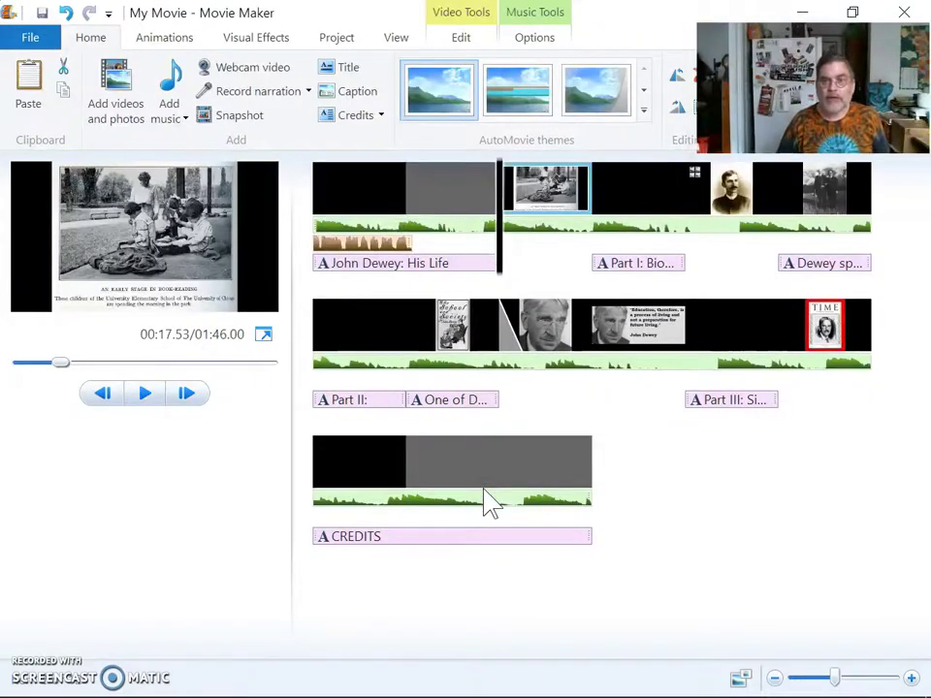
Move the kindergarten2064.jpg clip to directly follow the 42738.jpg young Dewey portrait.
left_click(555, 197)
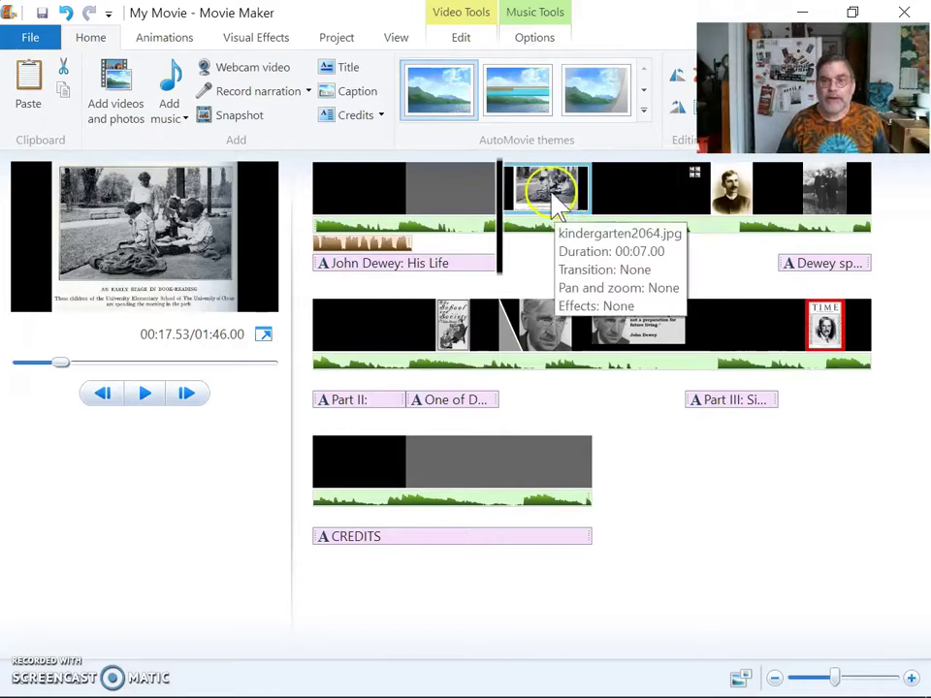
mouse_move(555, 196)
left_mouse_down()
mouse_move(769, 212)
mouse_move(769, 204)
left_mouse_up()
left_click(628, 200)
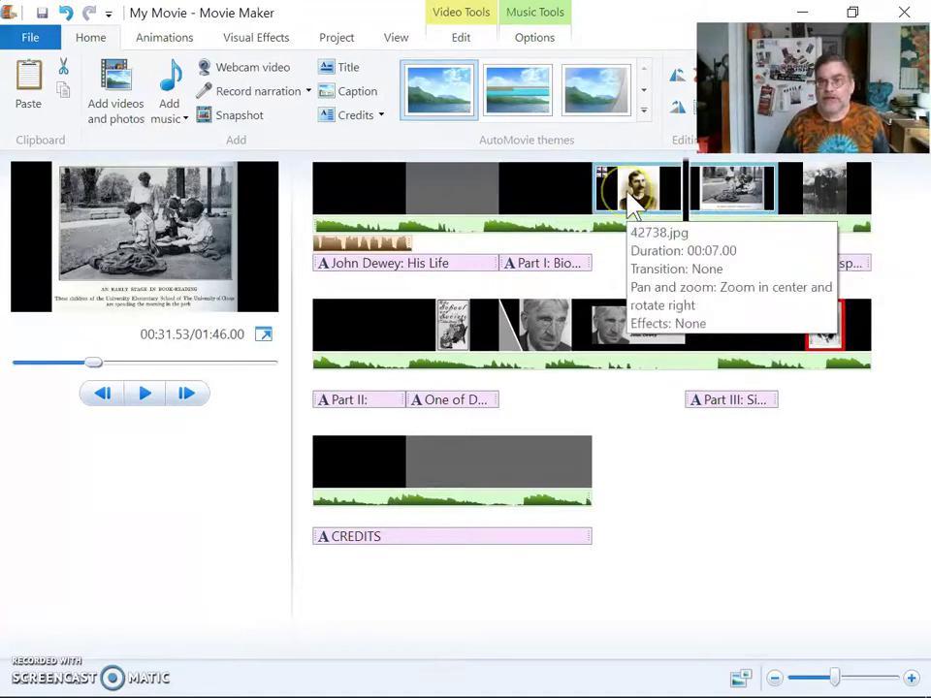
left_click(761, 204)
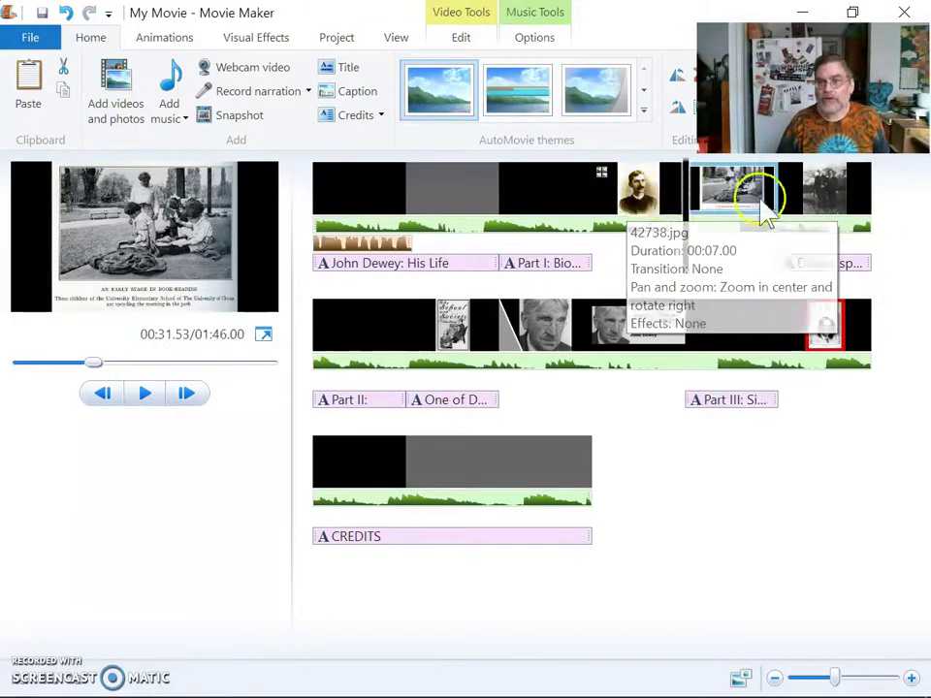